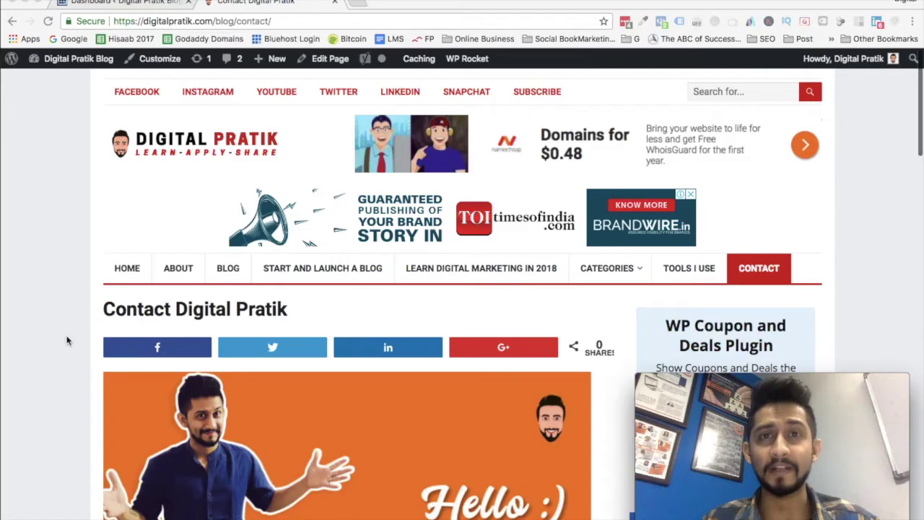
Go from the WordPress Dashboard to the Plugins > Add New page.
scroll(68, 340, "down", 15)
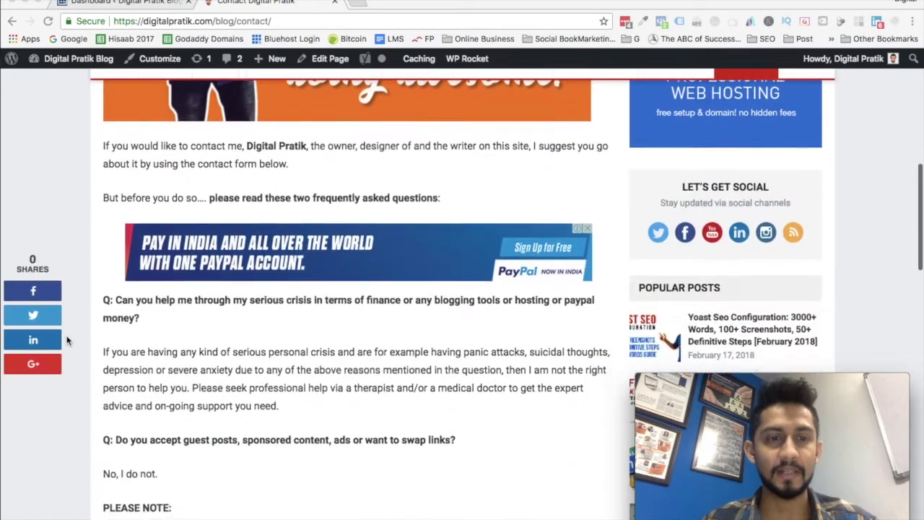
scroll(67, 341, "down", 3)
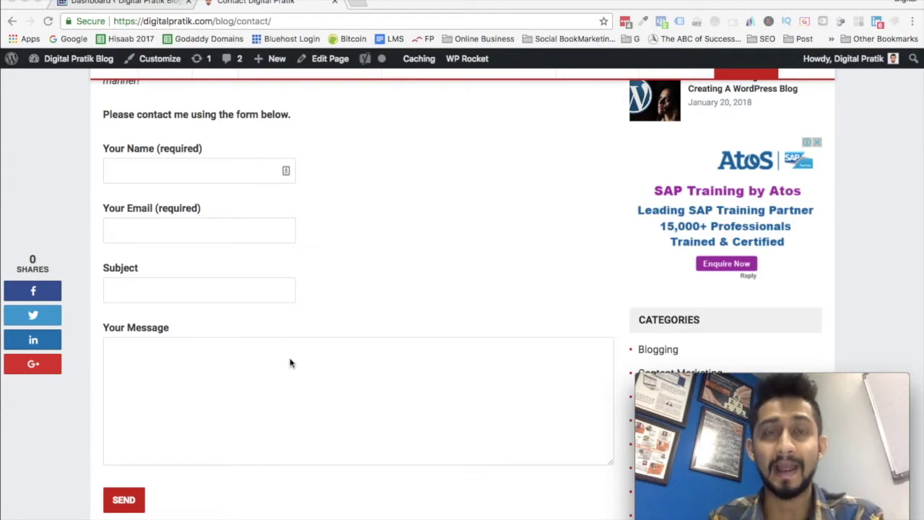
scroll(289, 363, "up", 15)
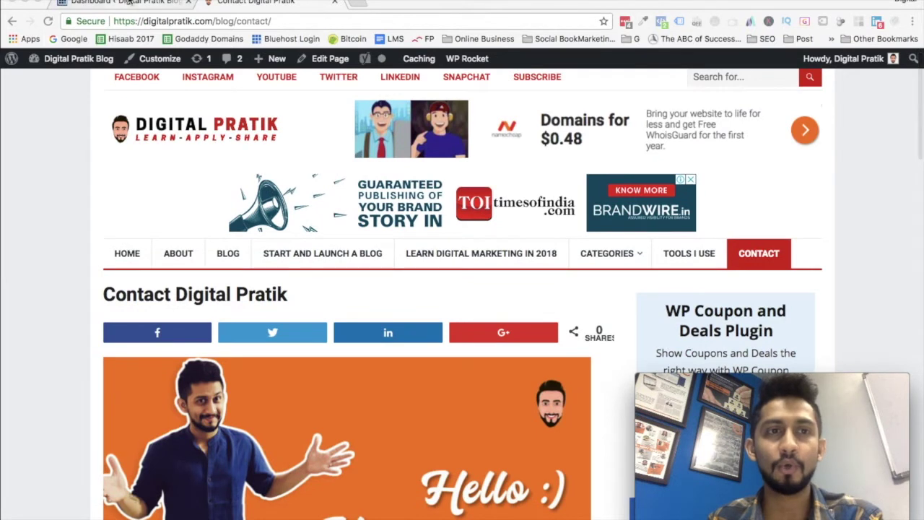
left_click(126, 3)
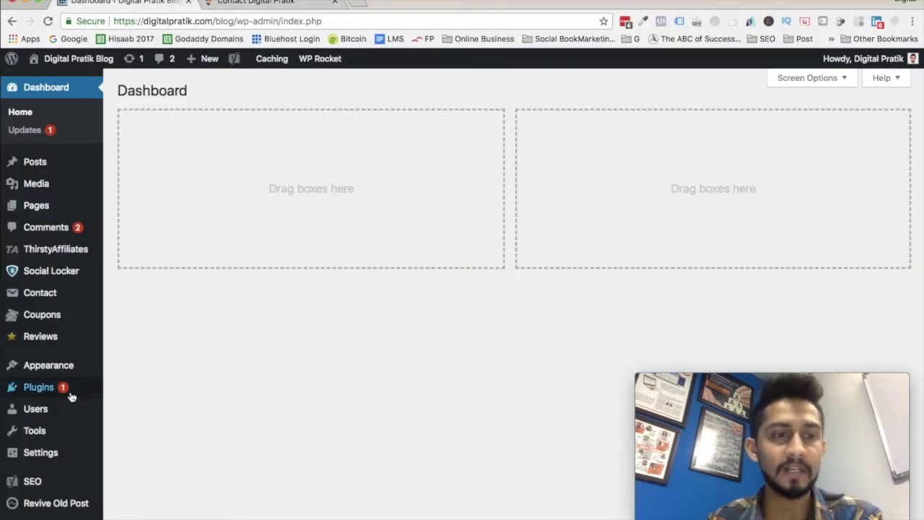
mouse_move(72, 395)
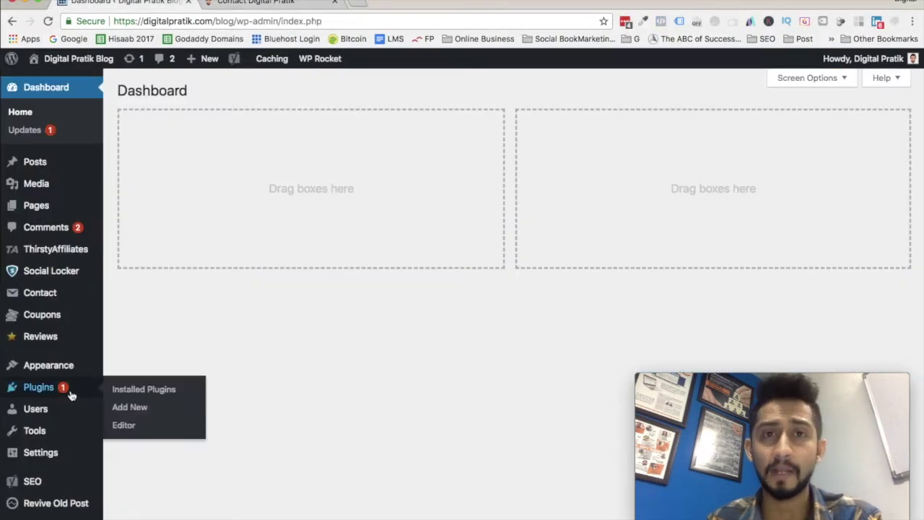
left_click(130, 408)
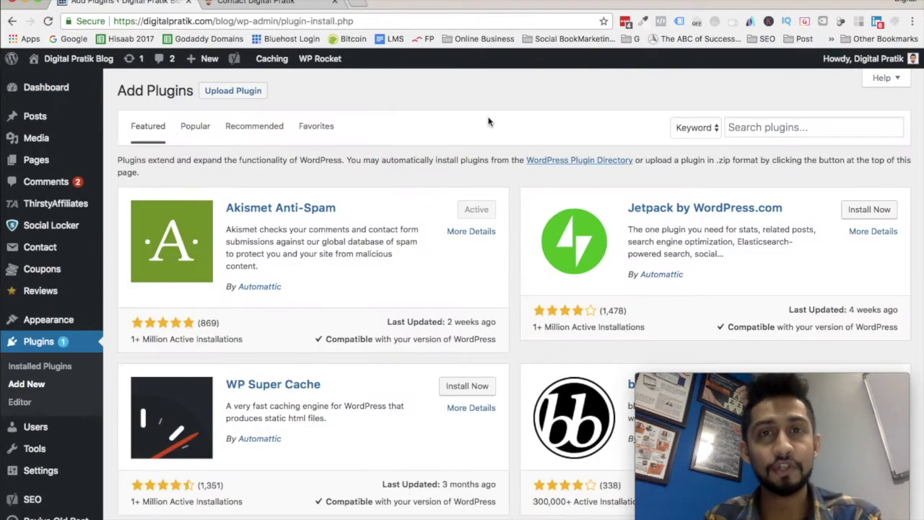
Search the plugin directory for 'contact form 7' and confirm it is already active.
left_click(780, 126)
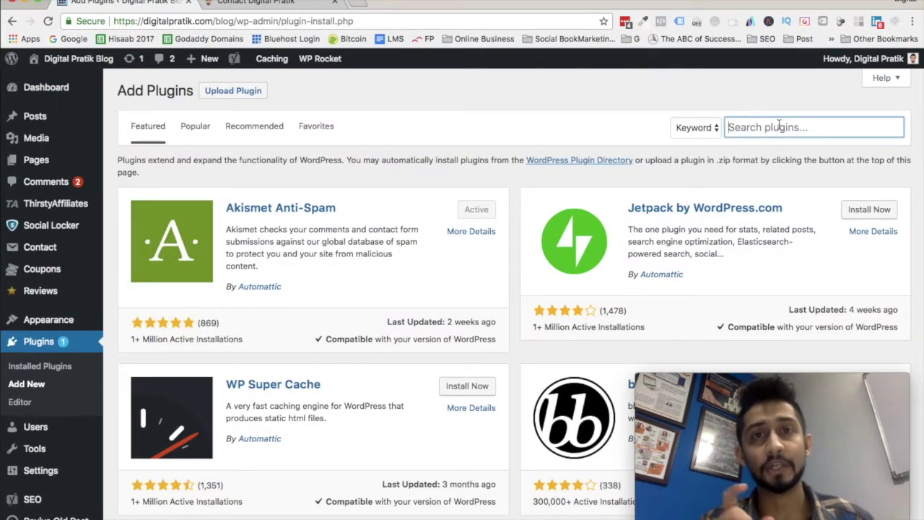
type("contact form")
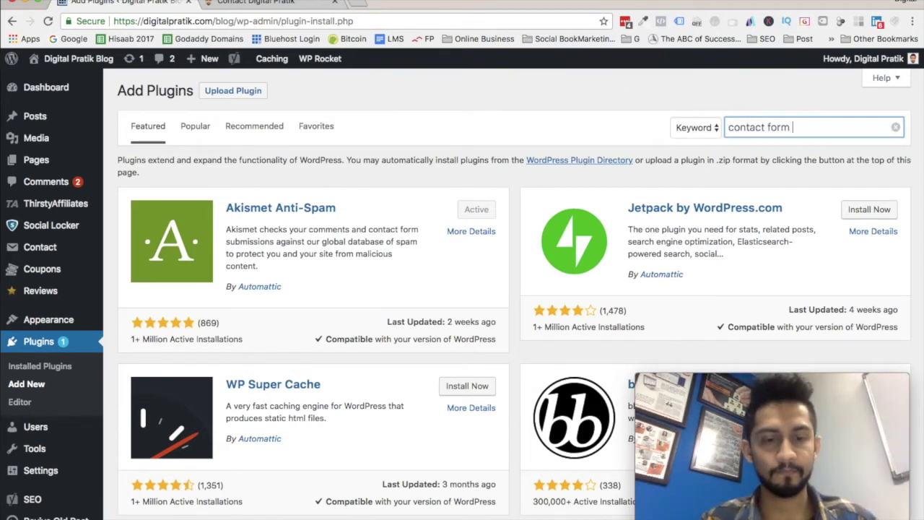
type(" 7")
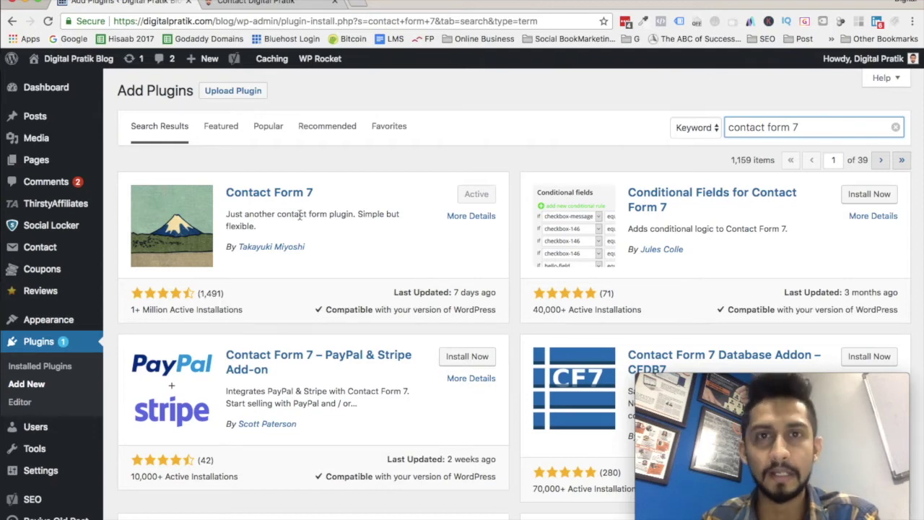
scroll(58, 361, "down", 3)
scroll(51, 399, "up", 3)
mouse_move(34, 251)
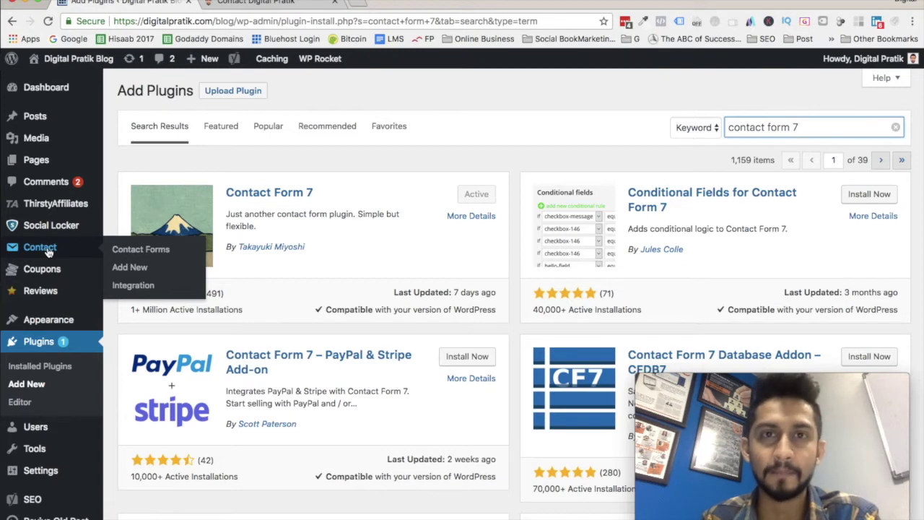
Open the Contact Forms list and add a new form with the default template.
left_click(49, 250)
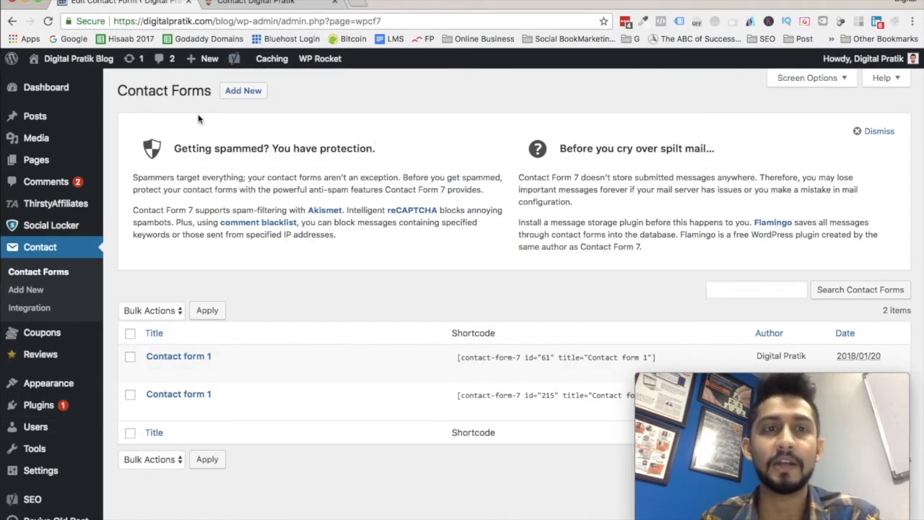
mouse_move(196, 406)
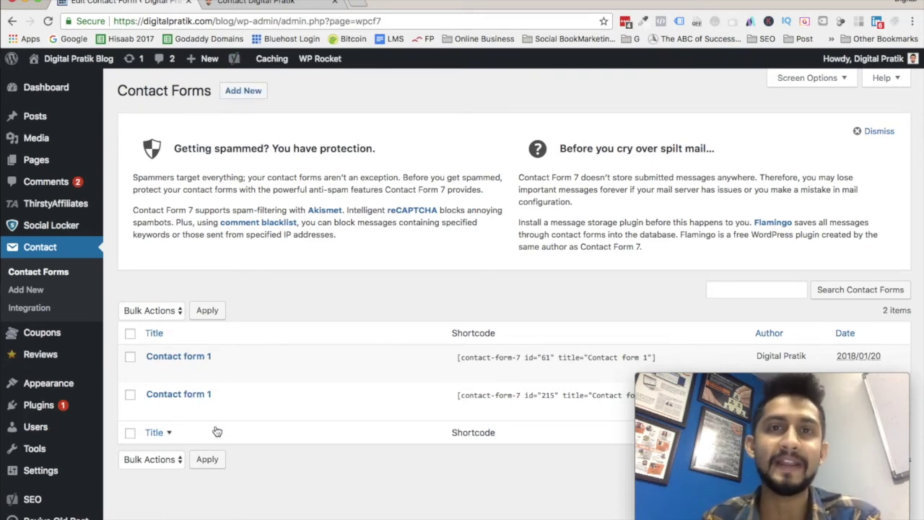
scroll(216, 431, "down", 3)
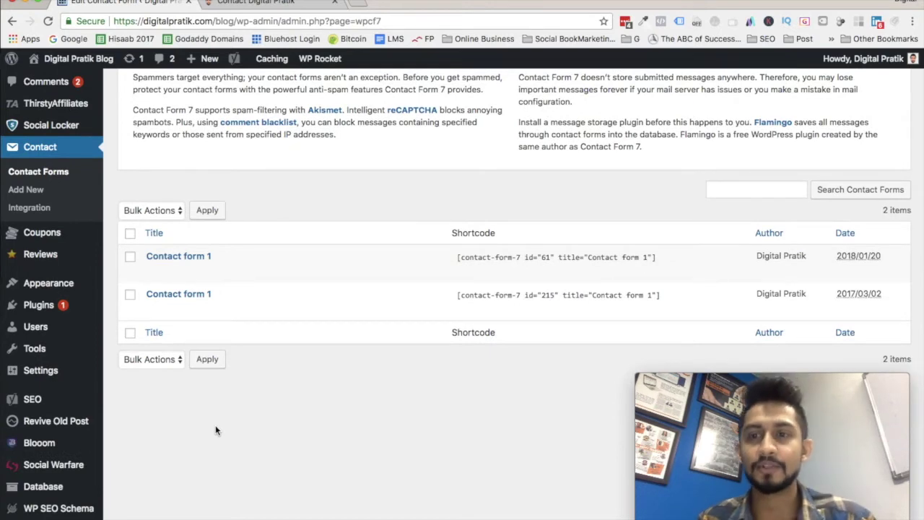
scroll(216, 431, "up", 3)
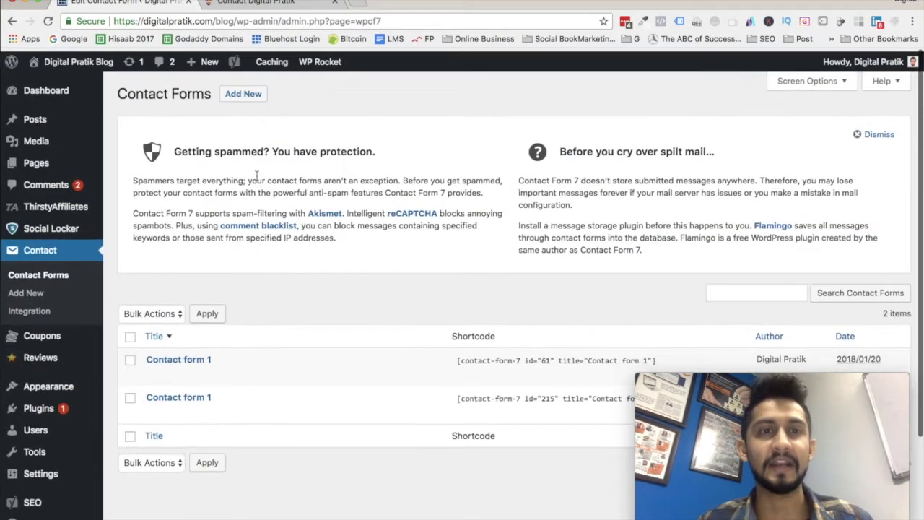
left_click(242, 92)
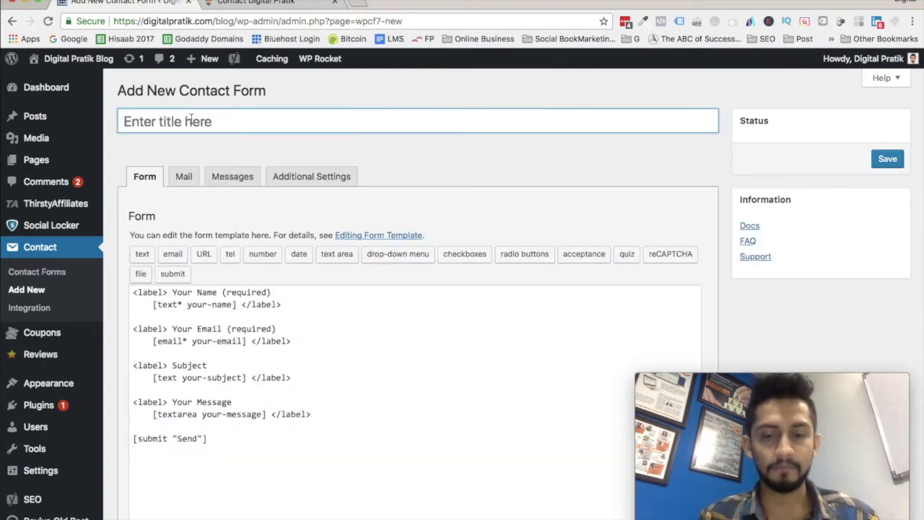
Title the form 'DPVlog Contact Form' and review the template's field labels.
type("DPVlog ")
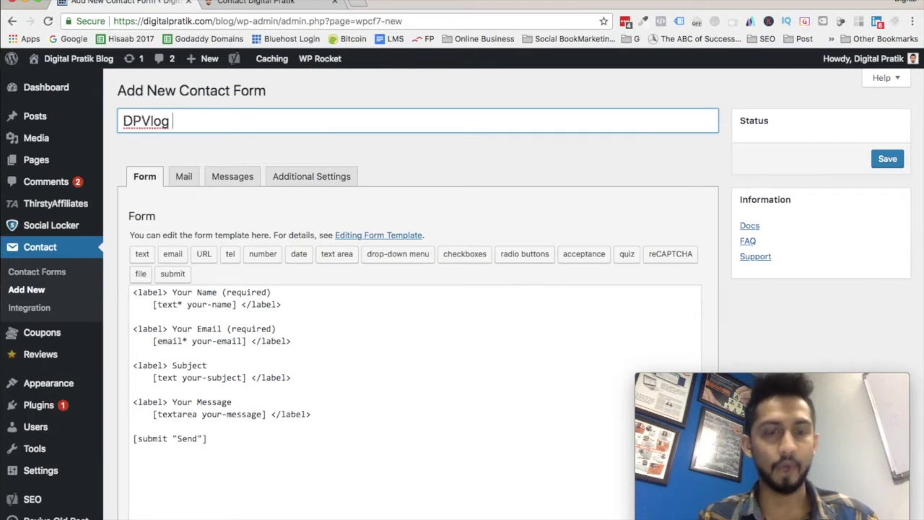
type("Contact Form")
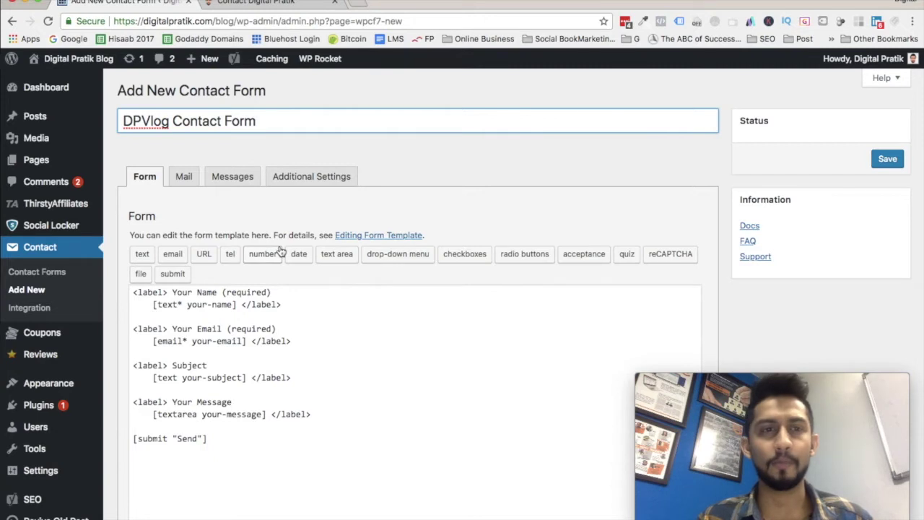
left_click(228, 440)
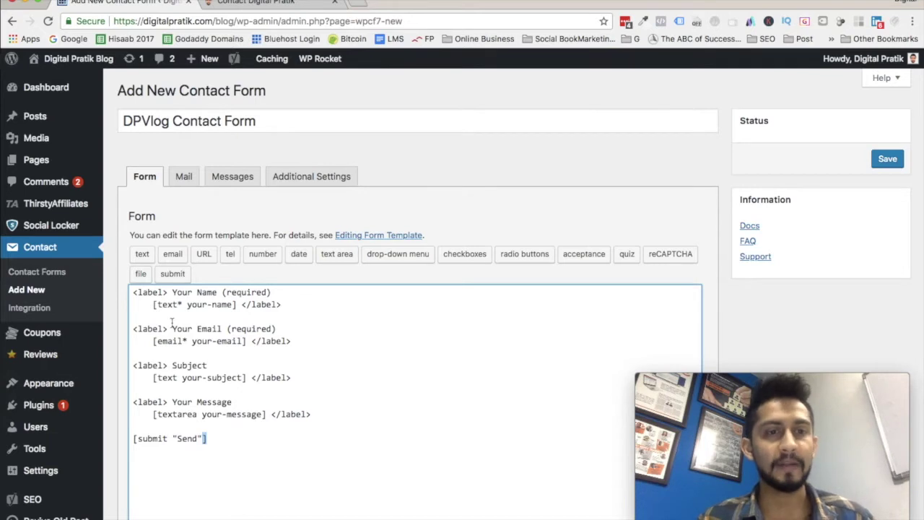
key("super+a")
left_click(281, 440)
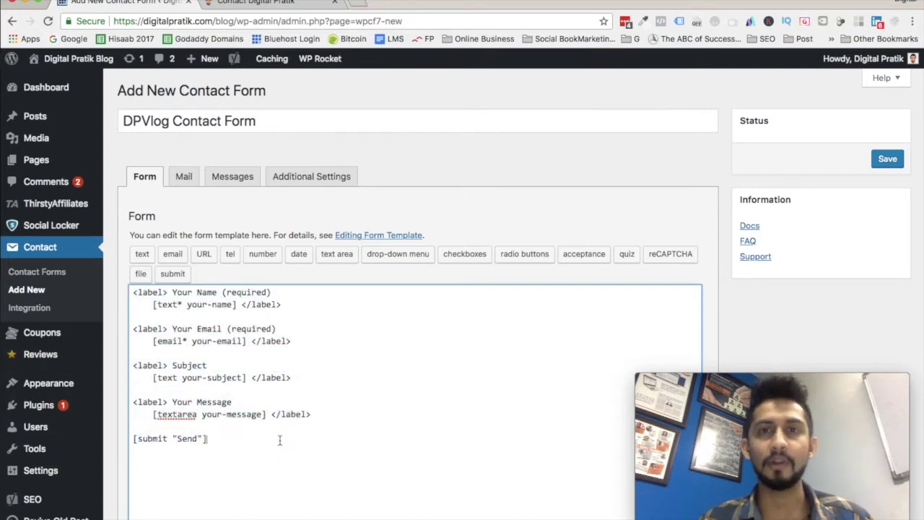
left_click_drag(169, 291, 221, 292)
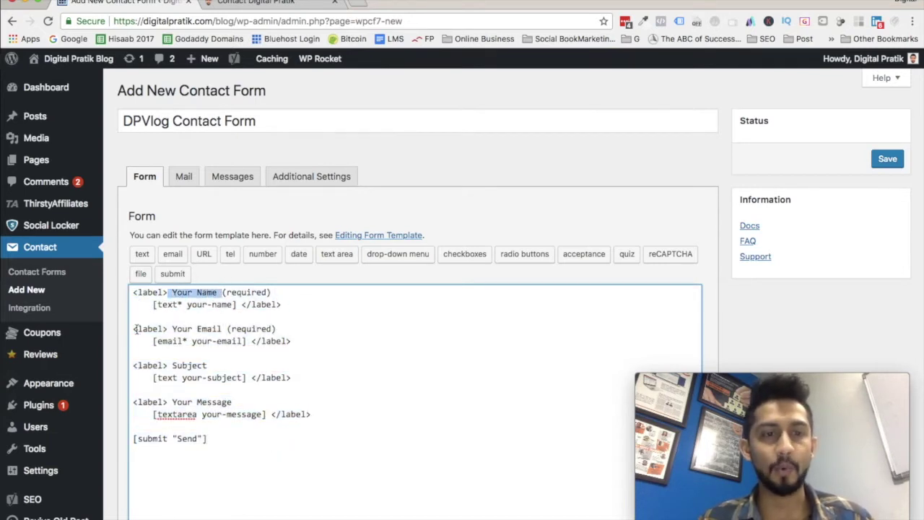
left_click_drag(167, 328, 245, 329)
left_click_drag(171, 365, 208, 365)
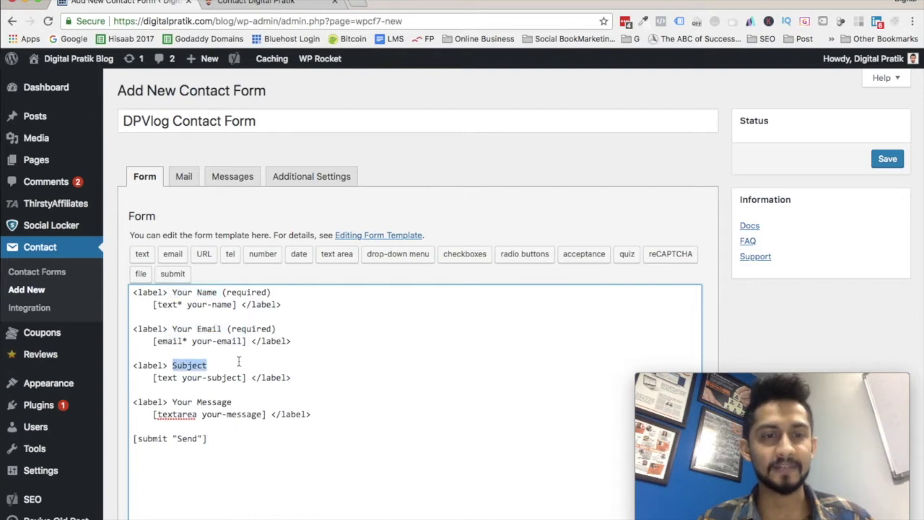
left_click_drag(171, 402, 280, 402)
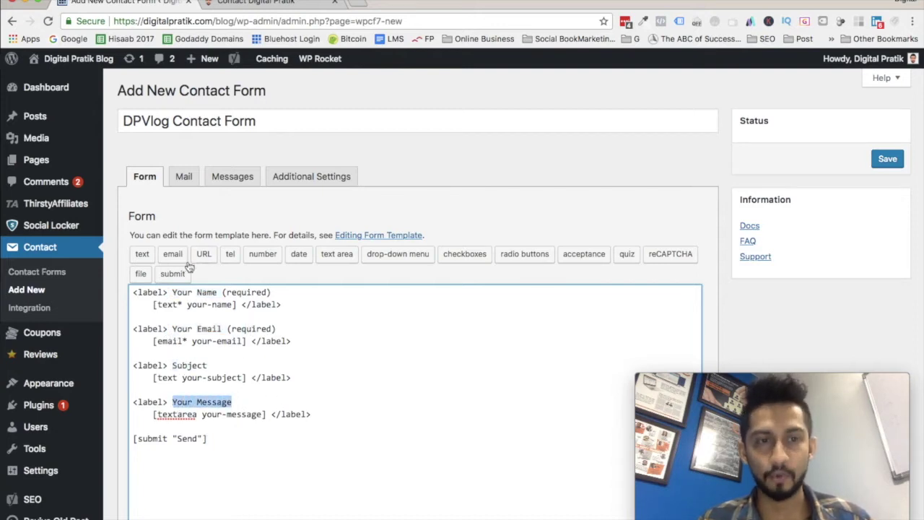
Relabel the fields as 'Your First Name Here' and 'Your Best Email Here'.
left_click(196, 291)
type("First")
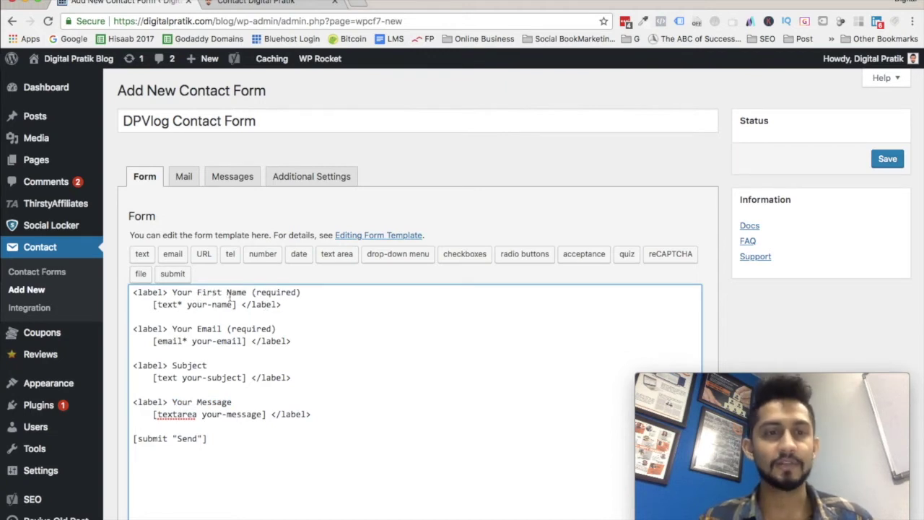
left_click(248, 292)
type("Here")
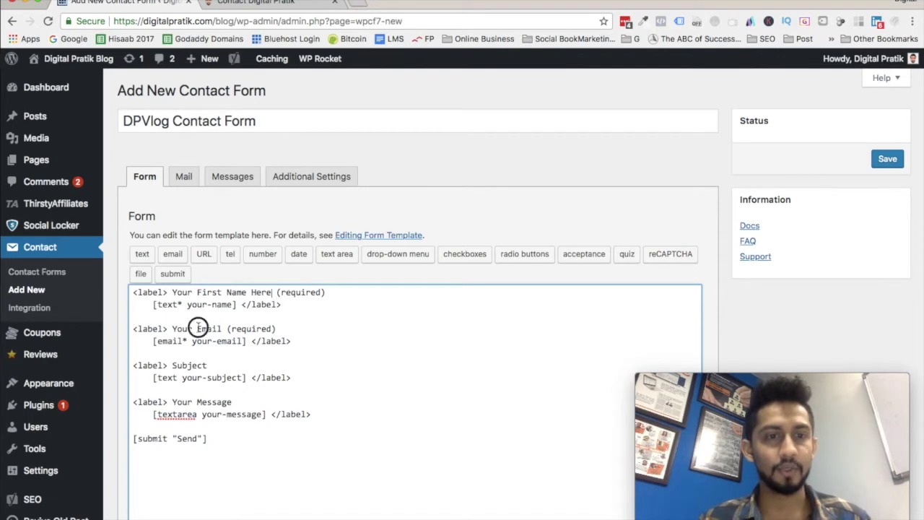
left_click(198, 328)
type("Best")
left_click(247, 329)
type("Here")
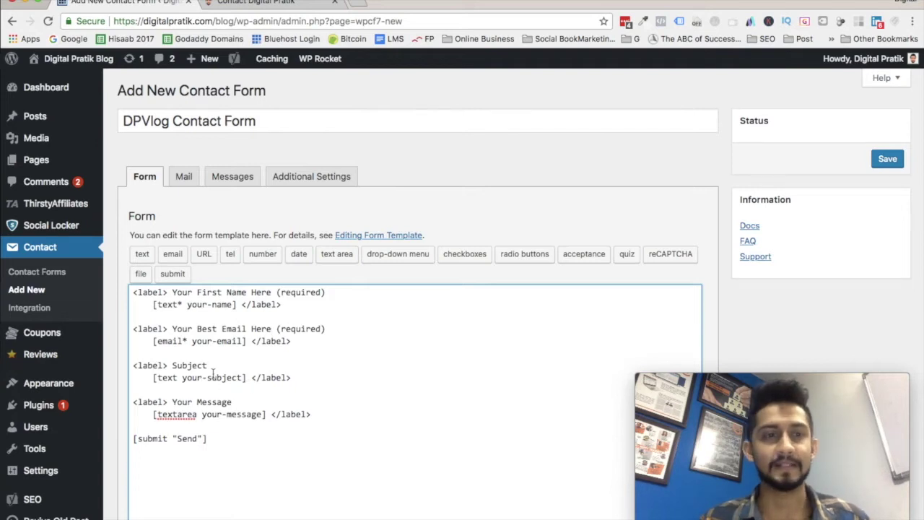
left_click(182, 182)
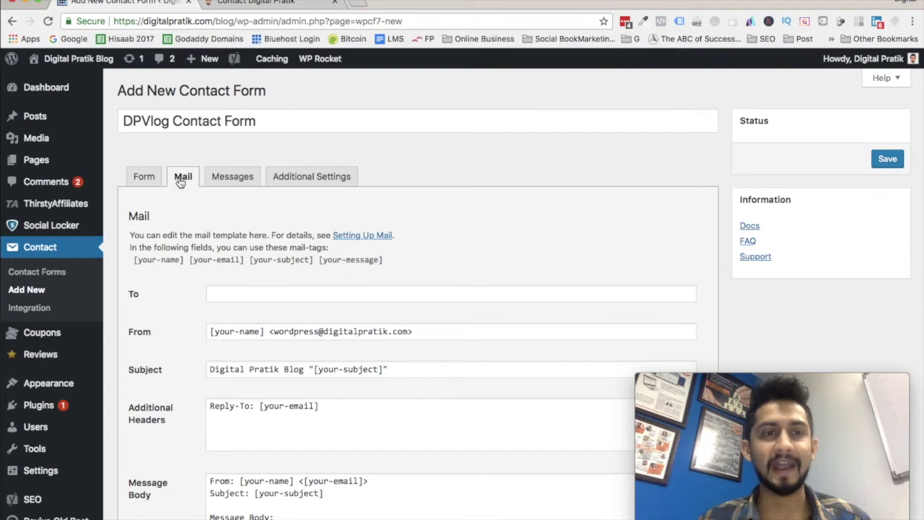
Enter the site owner's e-mail address as the Mail tab's To recipient.
left_click(224, 294)
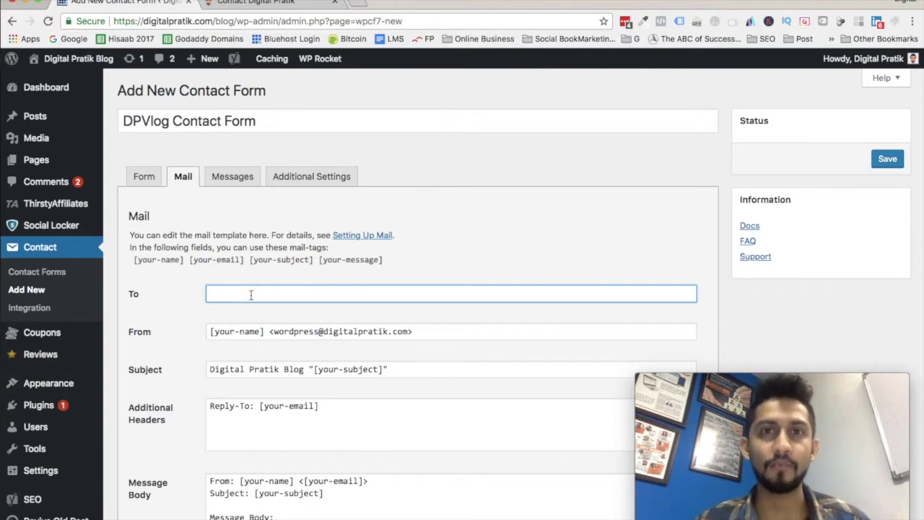
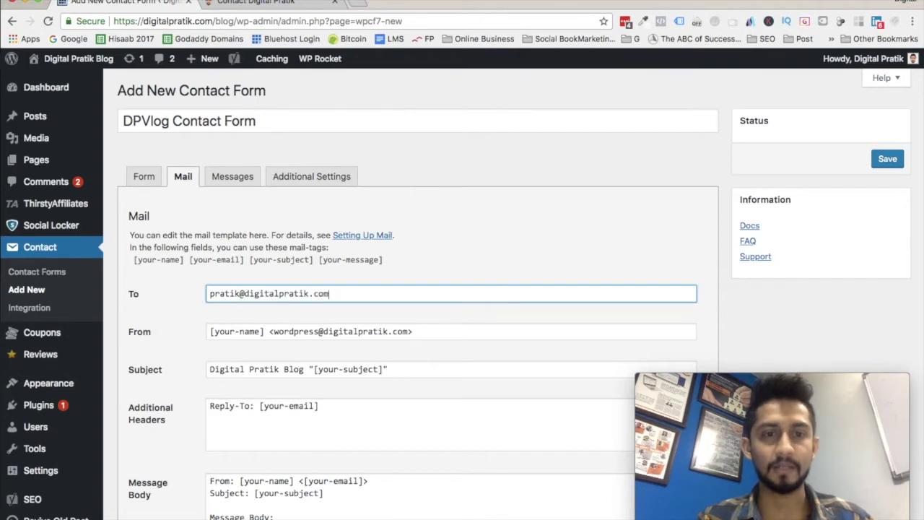
left_click(454, 261)
scroll(454, 261, "down", 5)
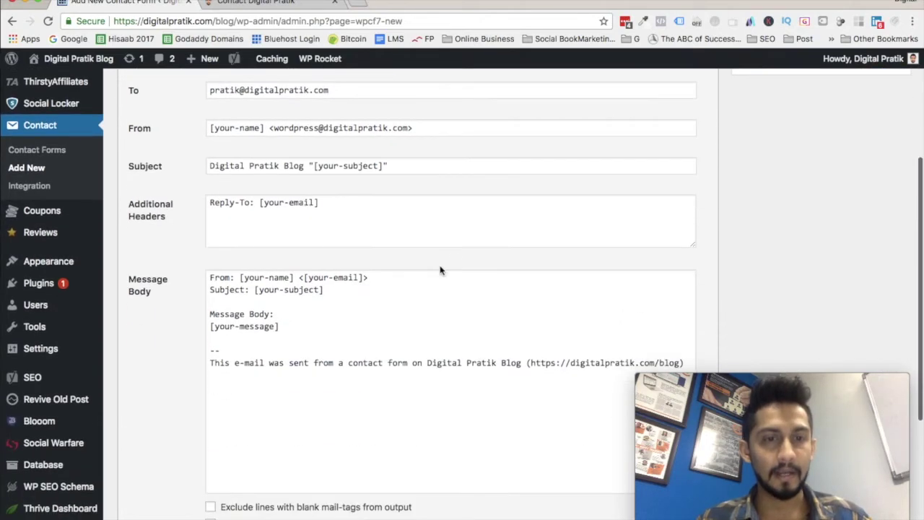
scroll(431, 352, "up", 5)
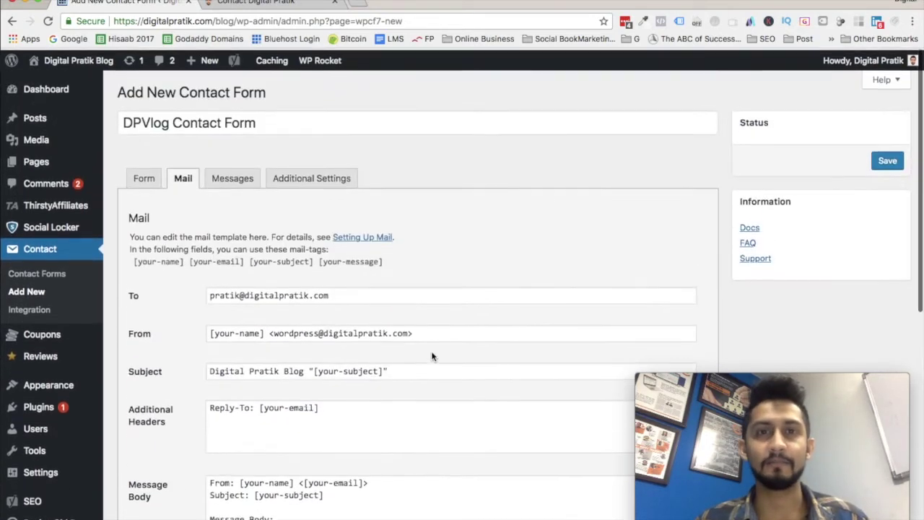
scroll(431, 352, "down", 5)
scroll(432, 351, "up", 5)
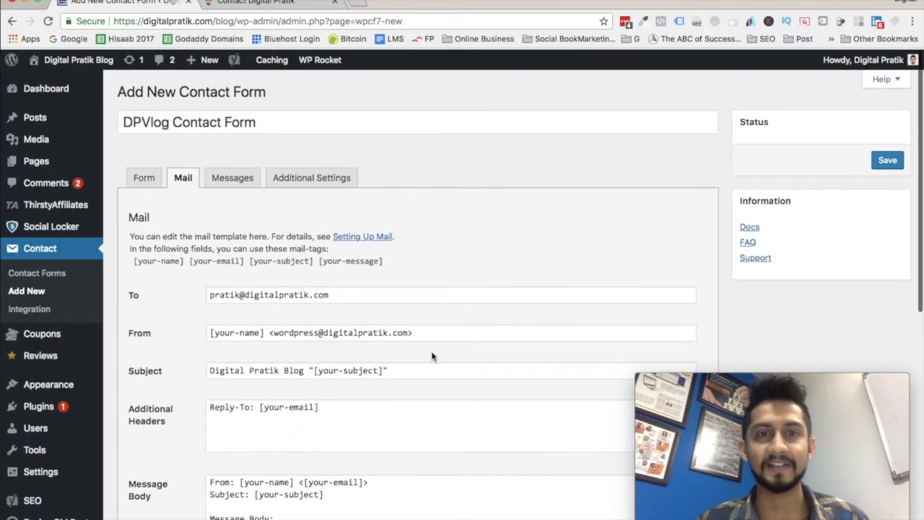
left_click(228, 184)
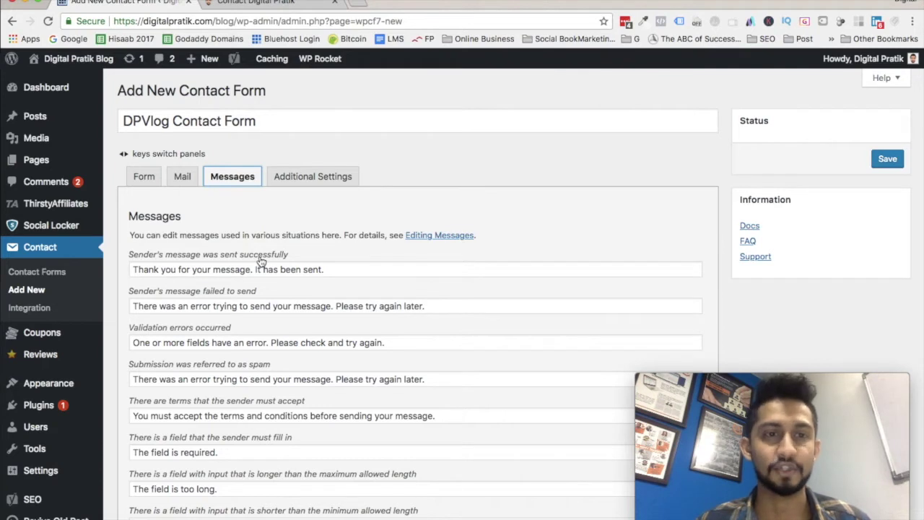
Review the Messages and Additional Settings tabs, then save the form to generate its shortcode.
left_click_drag(133, 269, 347, 269)
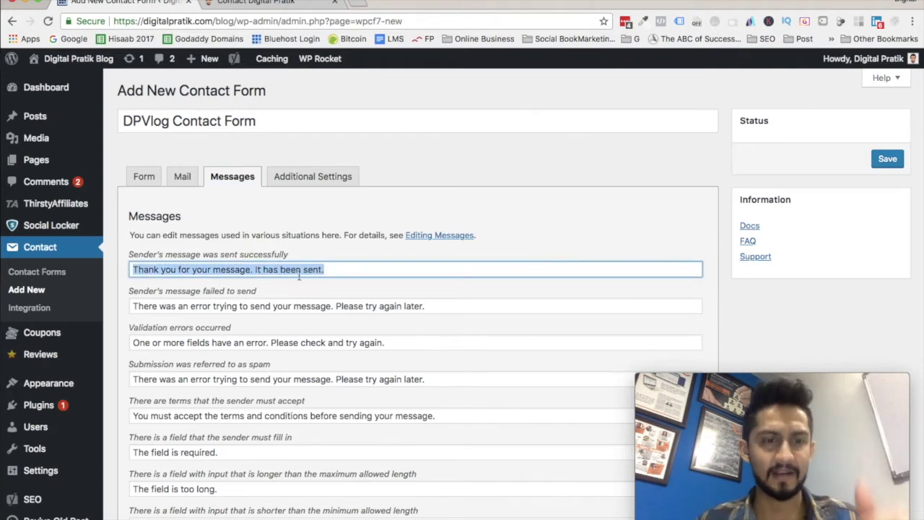
scroll(284, 342, "down", 5)
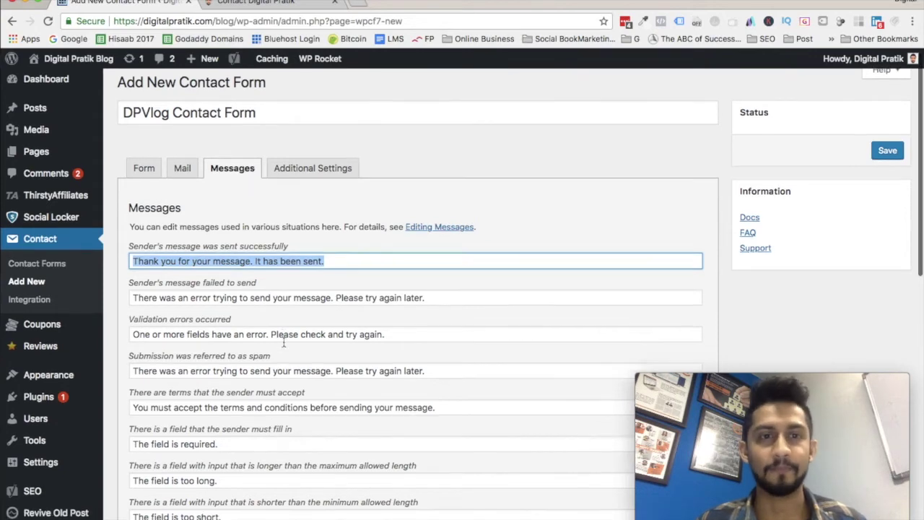
scroll(273, 385, "up", 5)
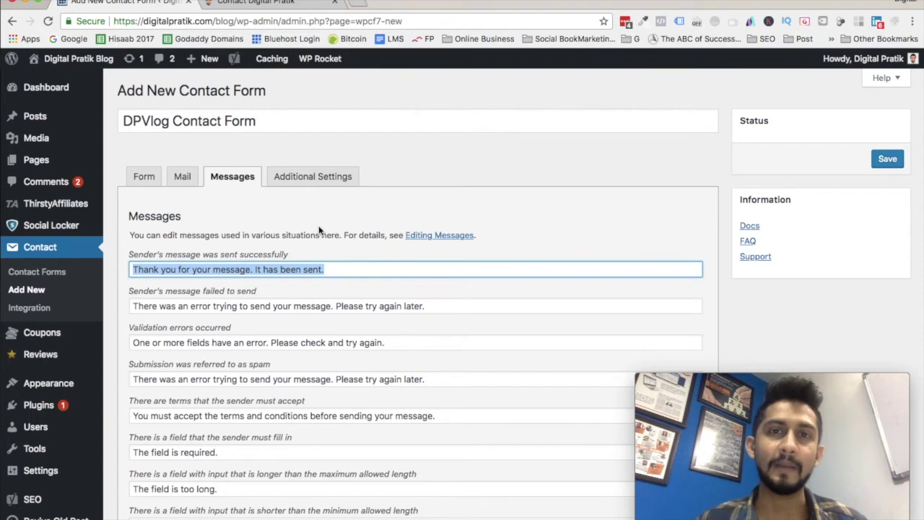
left_click(304, 180)
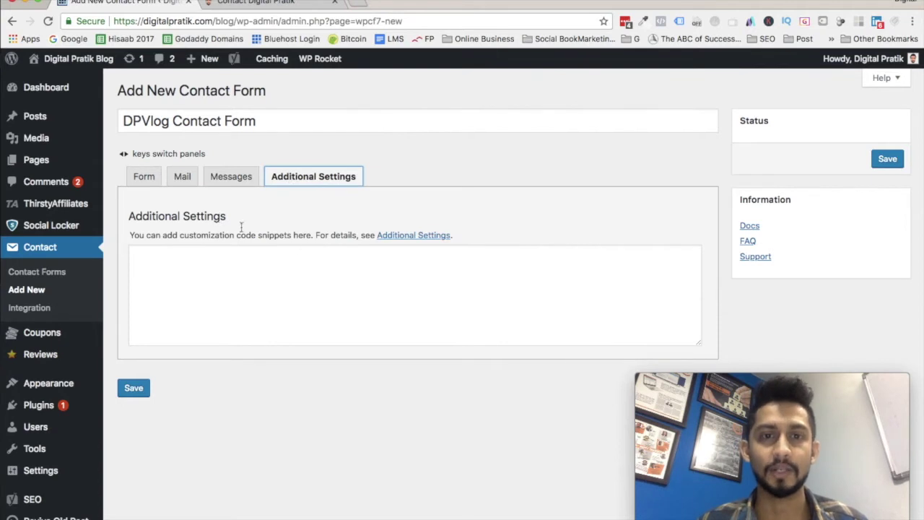
left_click(244, 176)
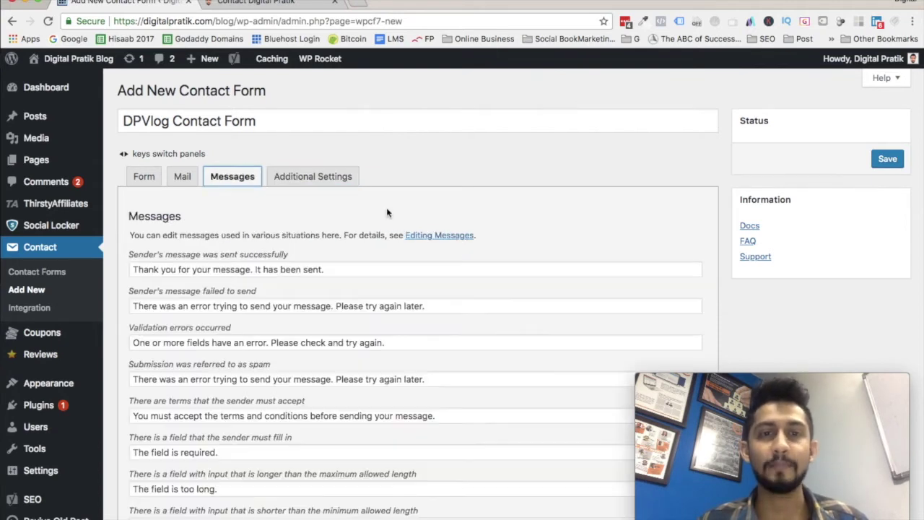
left_click(182, 173)
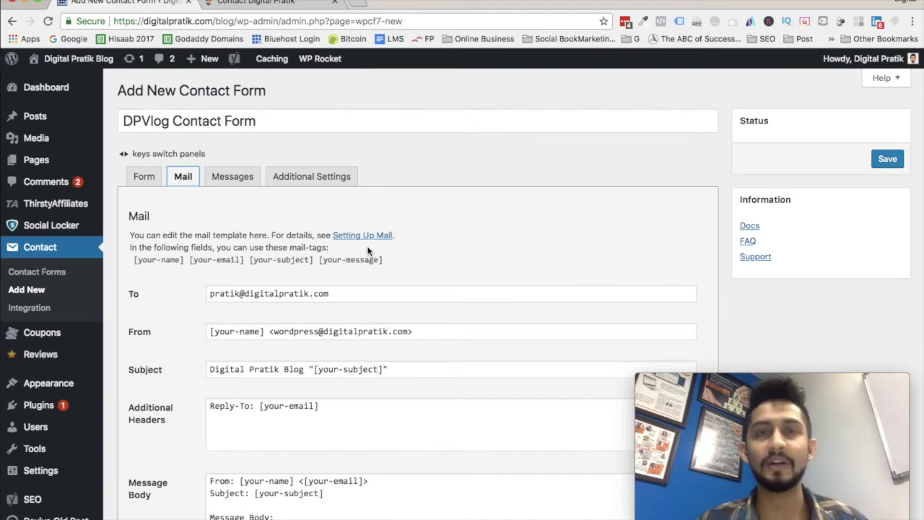
left_click(888, 159)
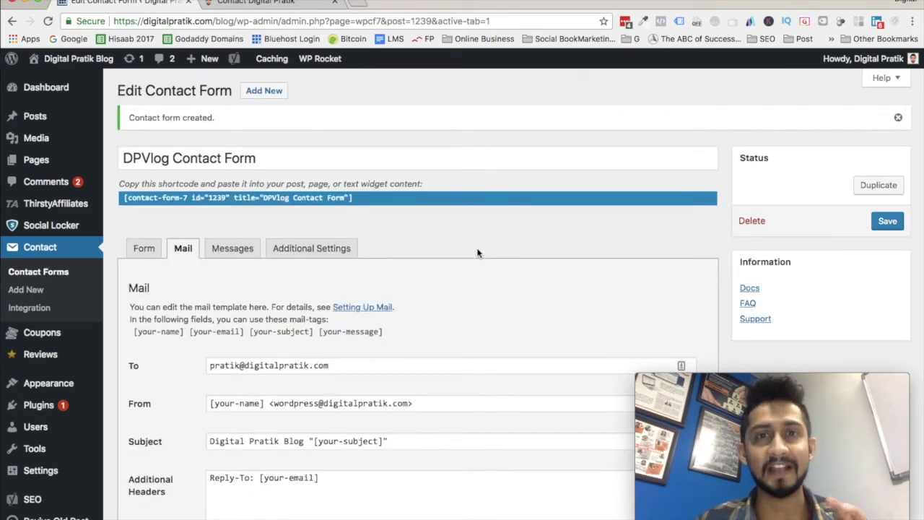
Copy the DPVlog Contact Form shortcode (id 1239) from the Contact Forms list.
left_click_drag(125, 198, 361, 198)
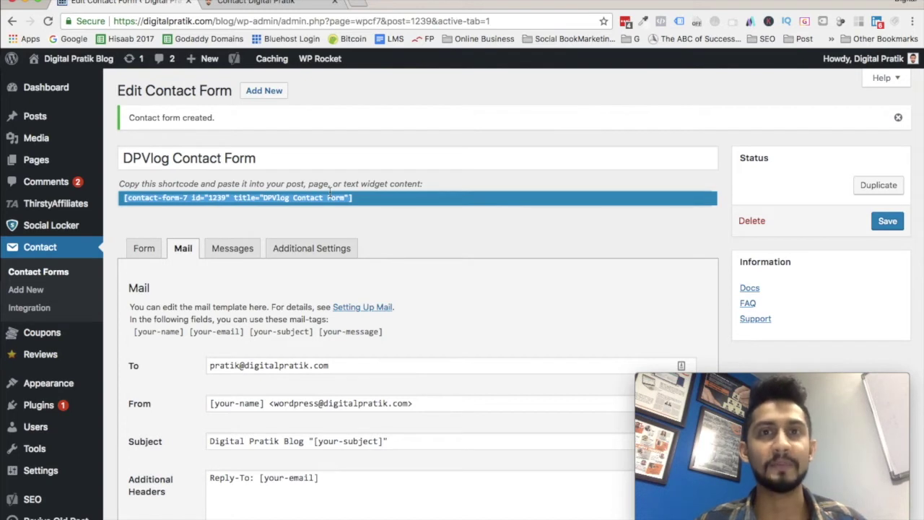
left_click(46, 247)
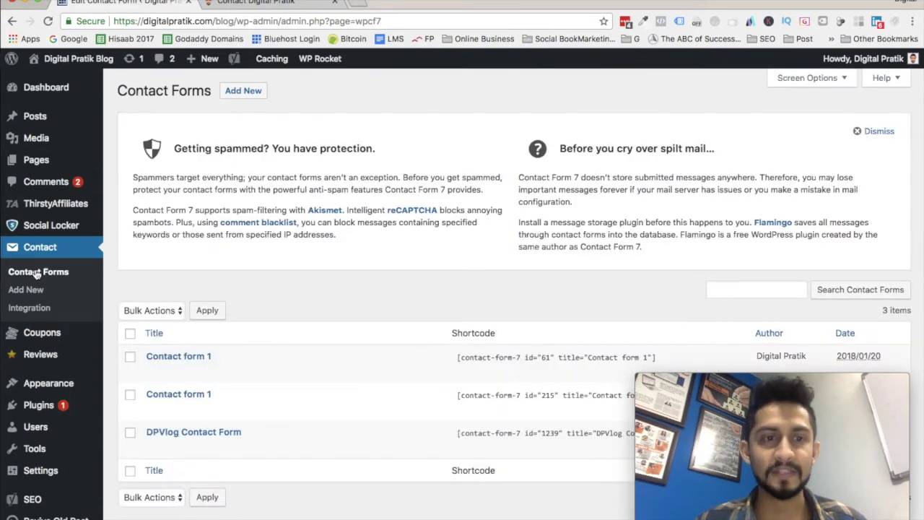
mouse_move(184, 437)
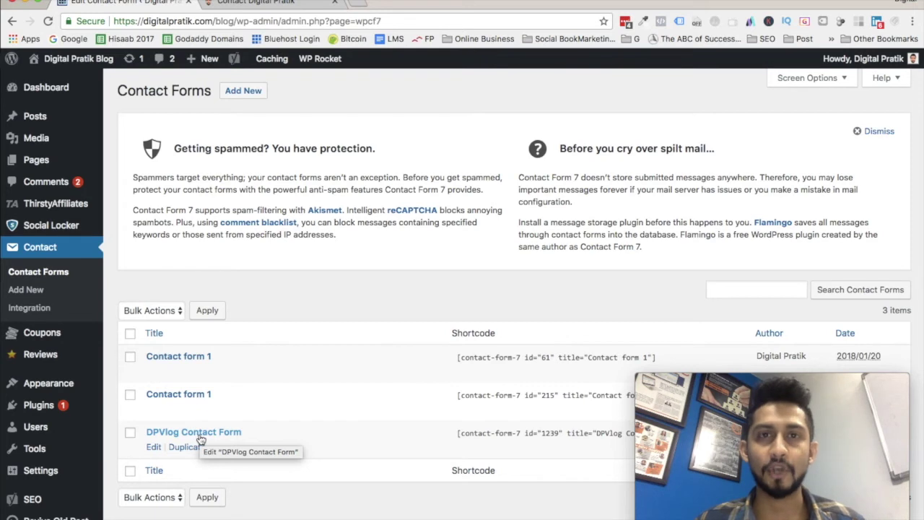
scroll(485, 443, "down", 3)
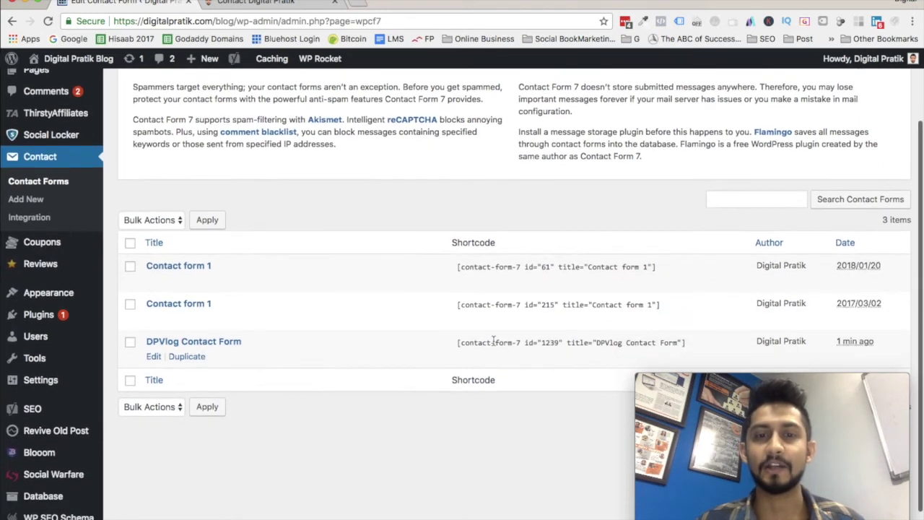
left_click_drag(457, 342, 598, 342)
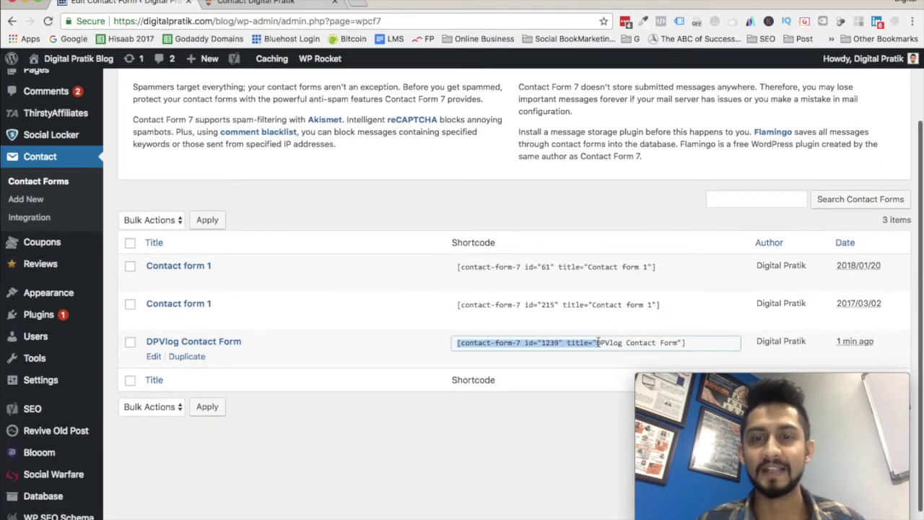
triple_click(705, 342)
key("ctrl+c")
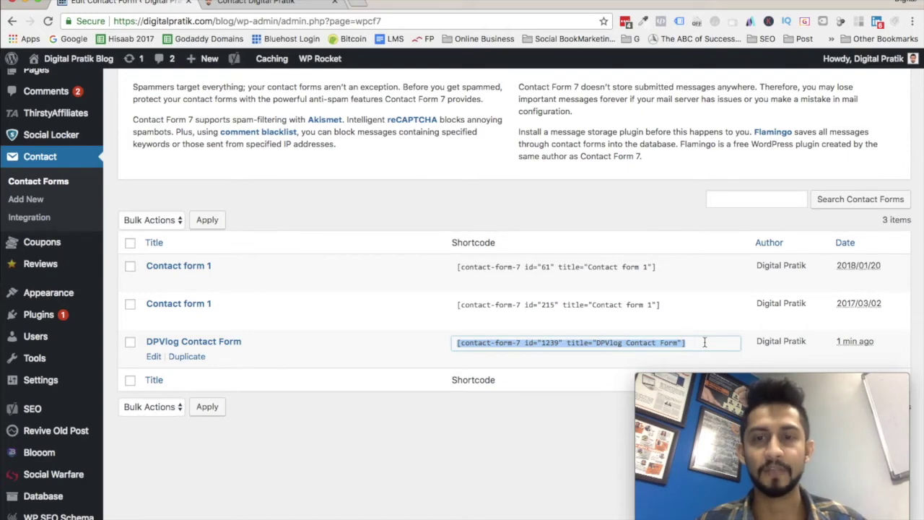
scroll(215, 233, "up", 3)
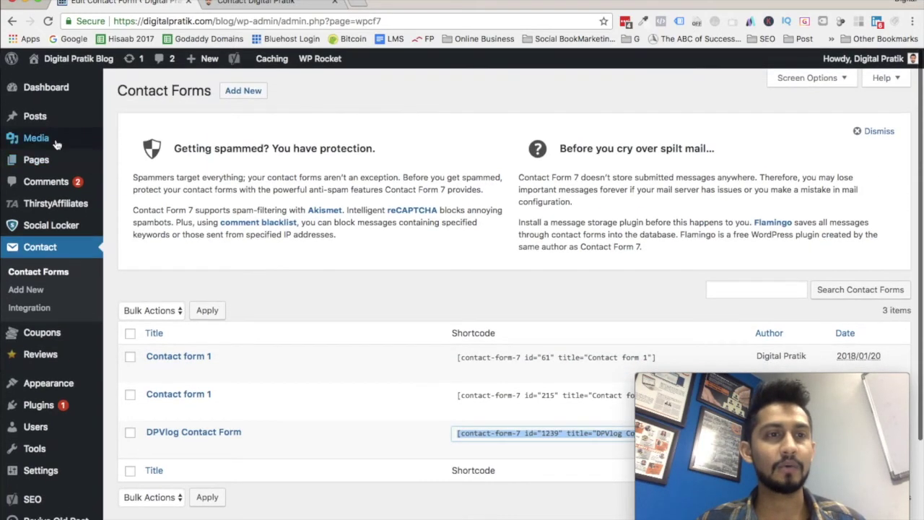
Start a new page titled 'DPVlog Contact Page Demo'.
mouse_move(56, 157)
left_click(119, 182, "super")
left_click(392, 4)
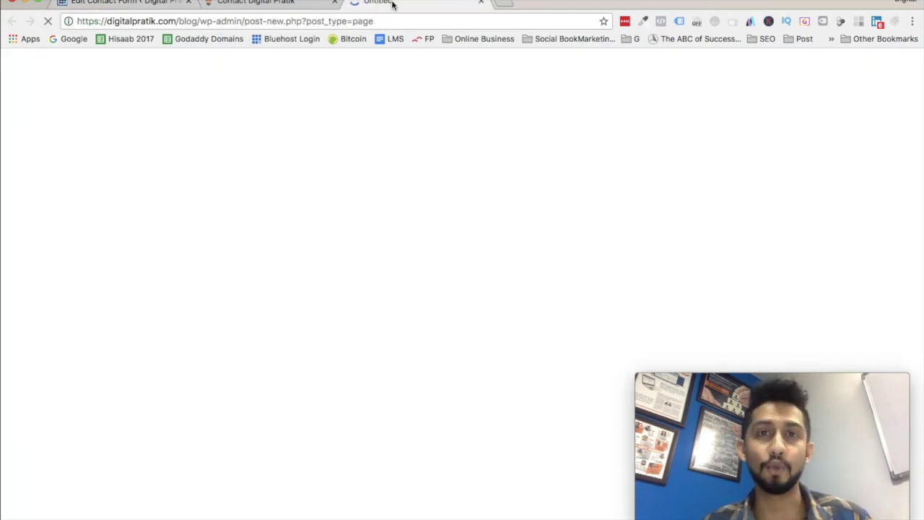
type("D")
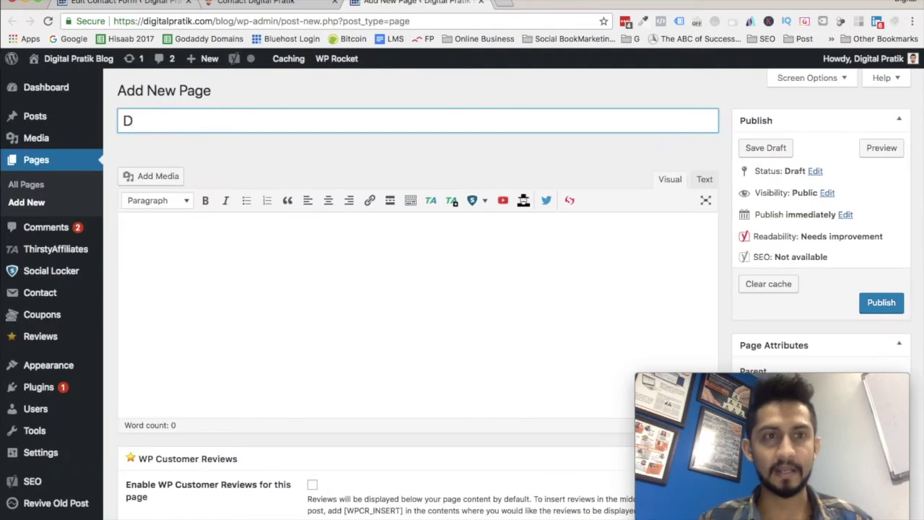
type("PVlog ")
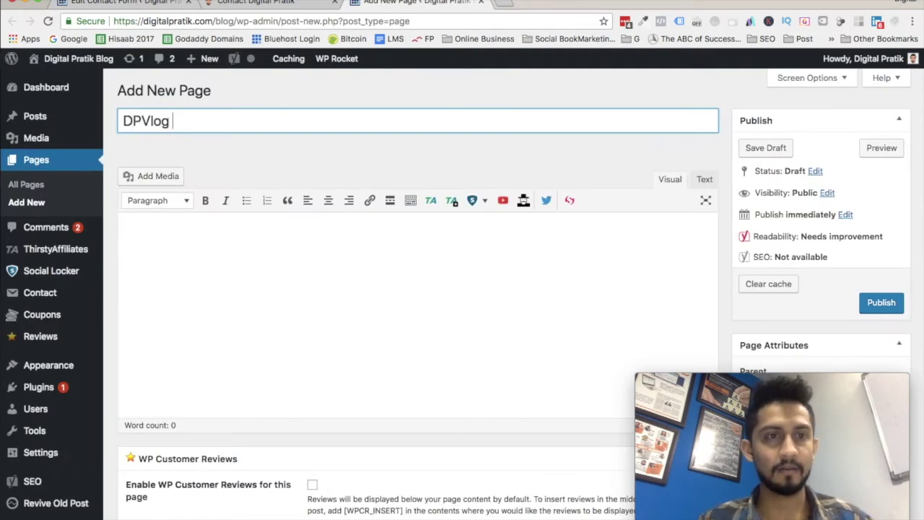
type("Contact")
type(" Page Dmeo")
key("BackSpace")
key("BackSpace")
type("eo")
Paste the form shortcode into the body and add 'Please fill out this form and let me know your query.'.
left_click(268, 268)
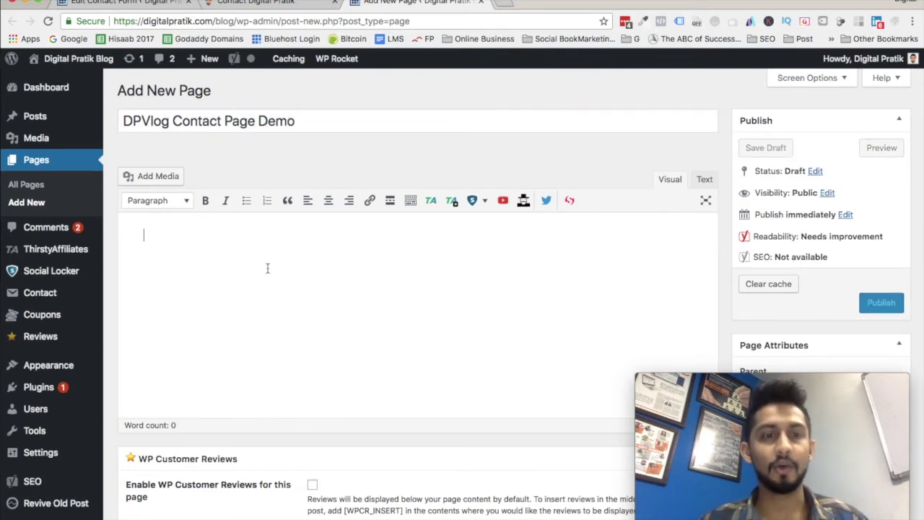
key("ctrl+v")
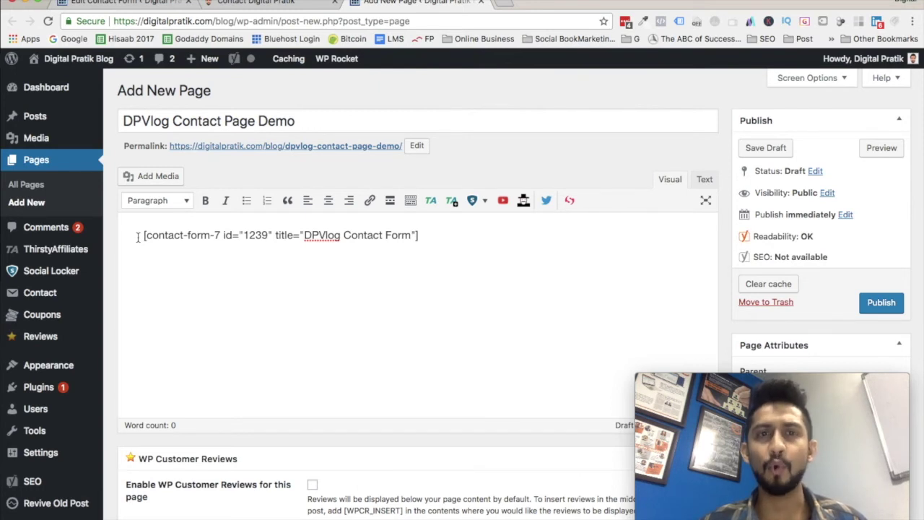
type("Please fill ou")
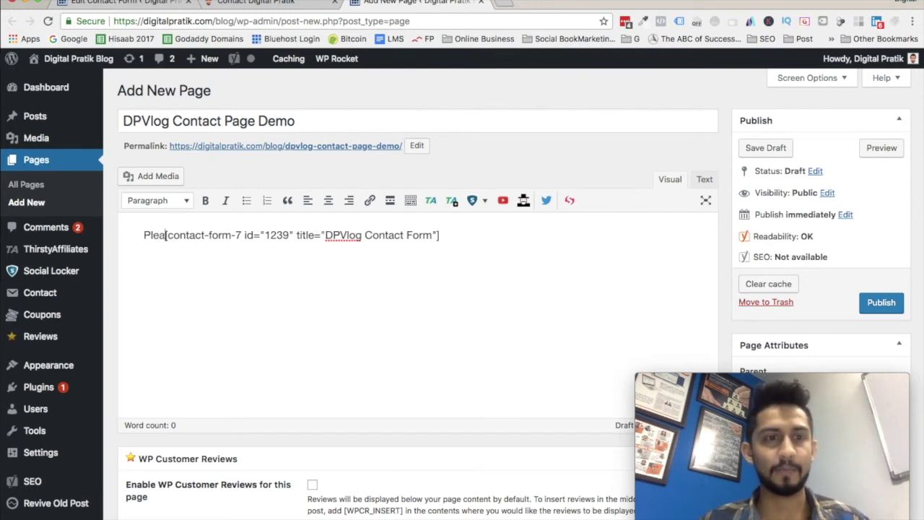
type("t this form")
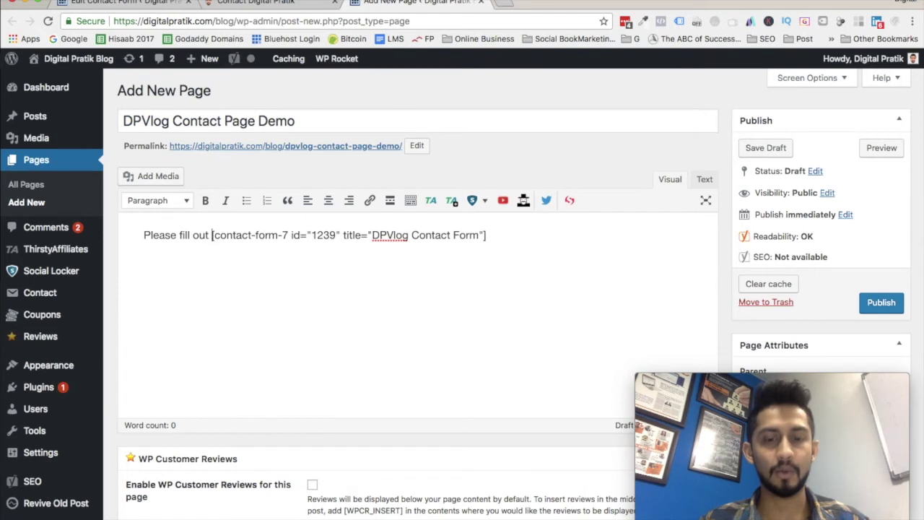
type(" and let me know ")
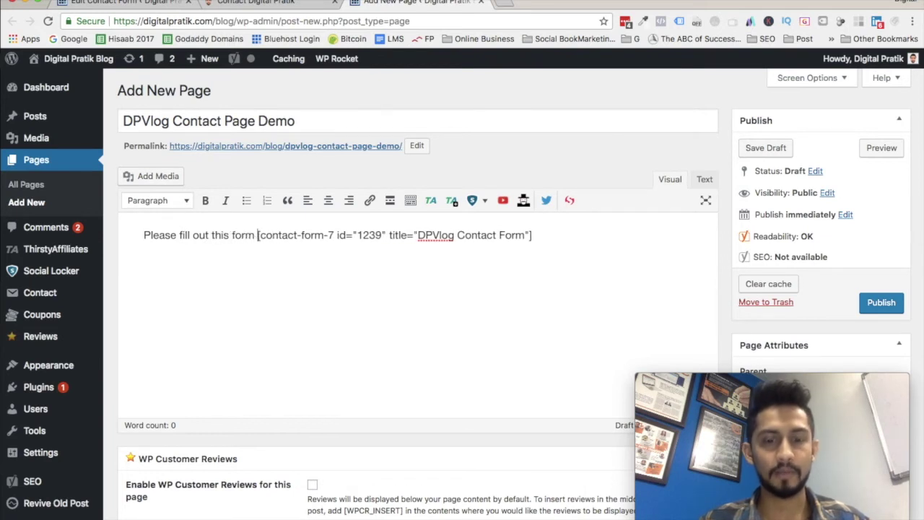
type("your query")
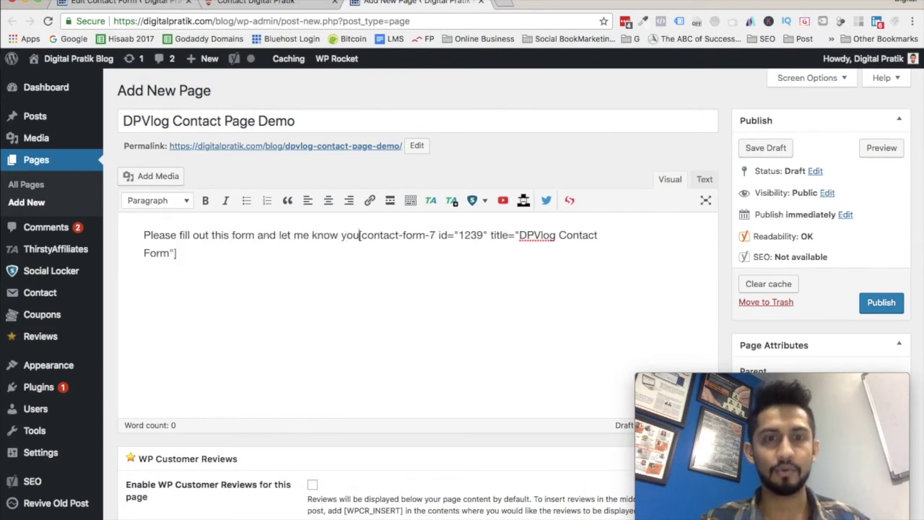
type(".")
Add the lines about the 24-hour reply, thanks for reading, and 'Stay awesome :)' as separate paragraphs.
key("Return")
type("I will get back to you within ")
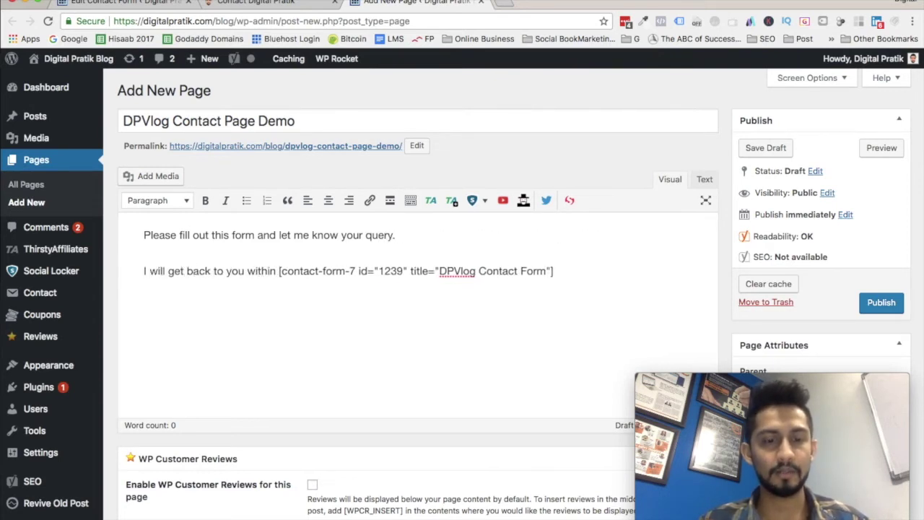
type("24 working hours")
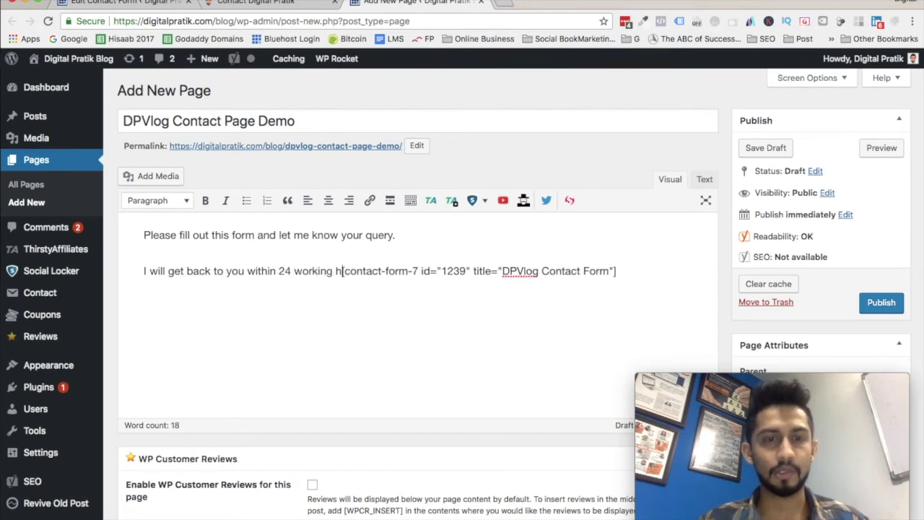
type(".")
key("Return")
type("Thank you for your tim")
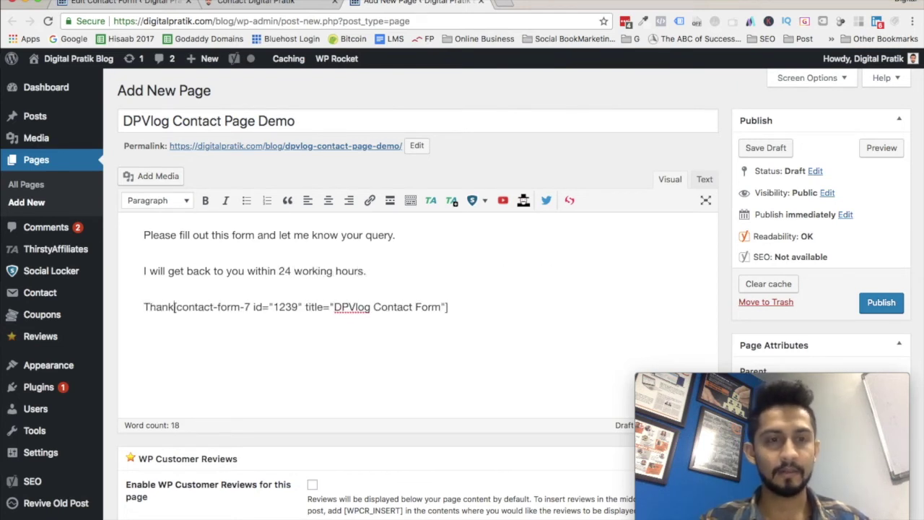
type("e and reading my b")
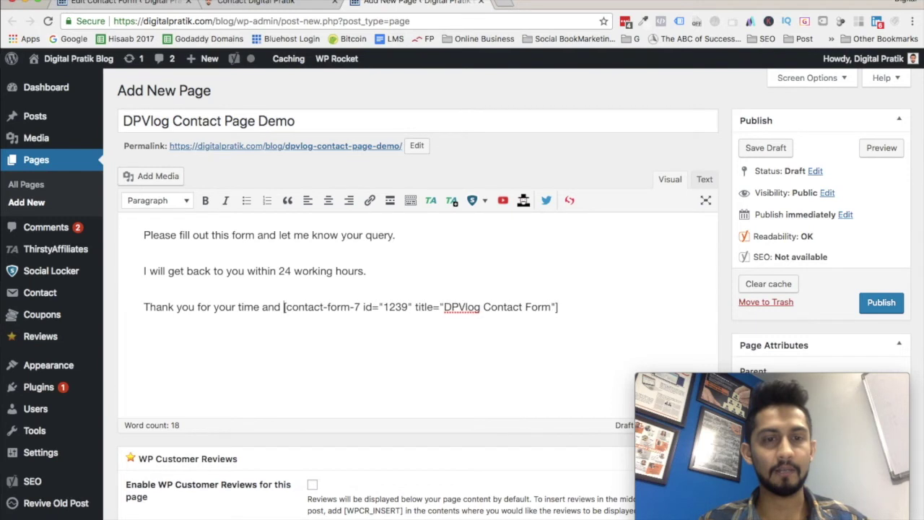
type("log.")
key("Return")
type("Stay a")
type("wesome :)")
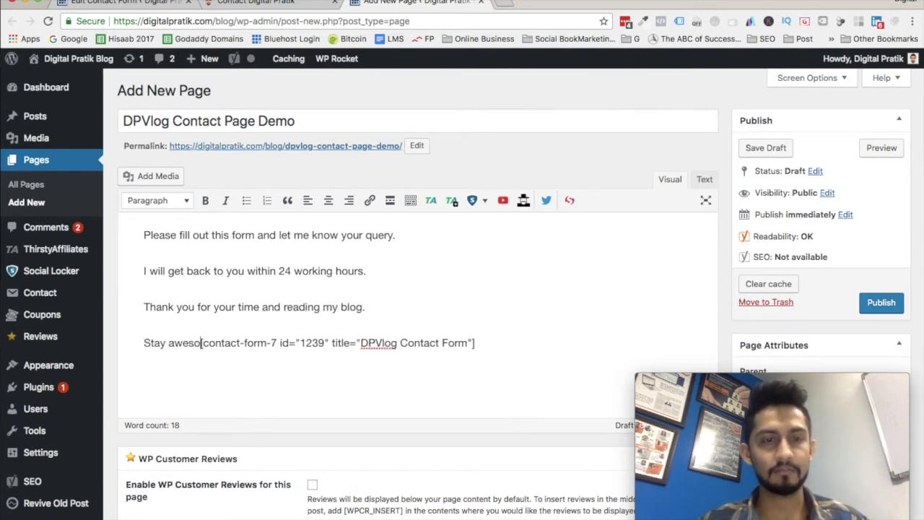
key("Return")
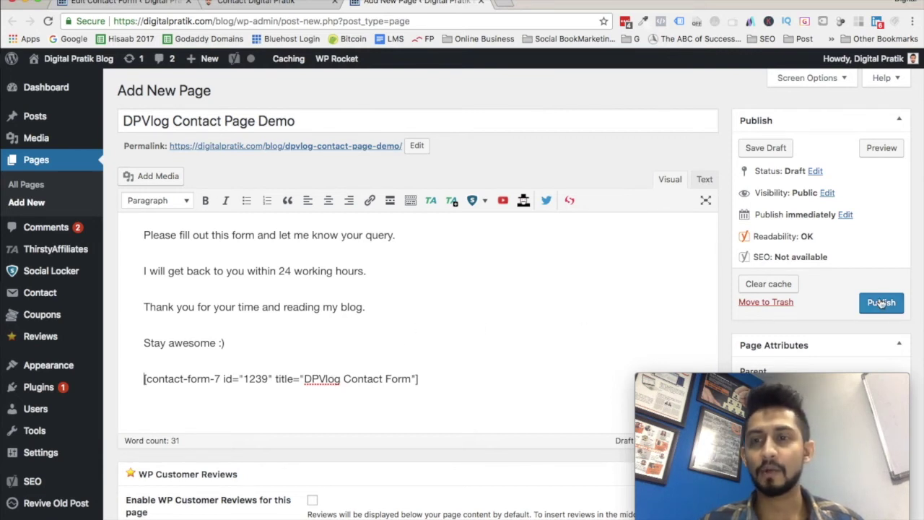
Keep the permalink unchanged, publish the page, and view it on the live site.
left_click(416, 145)
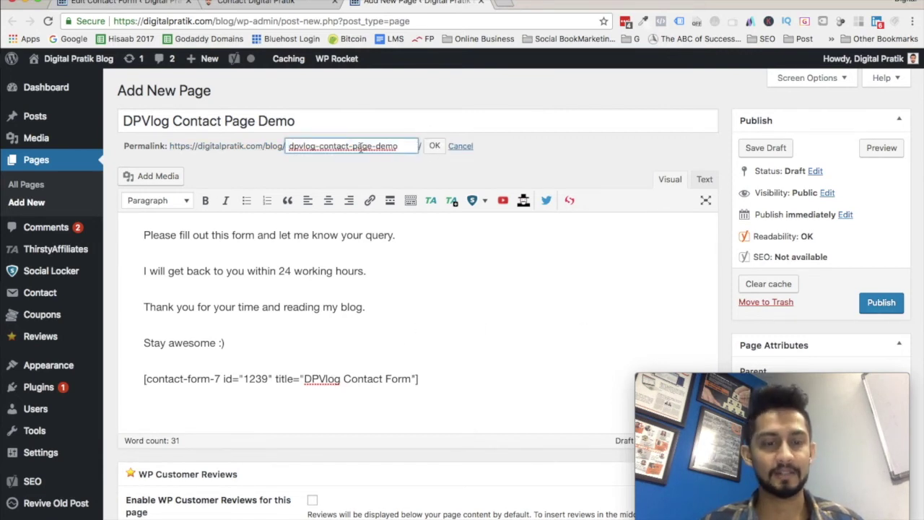
left_click(434, 146)
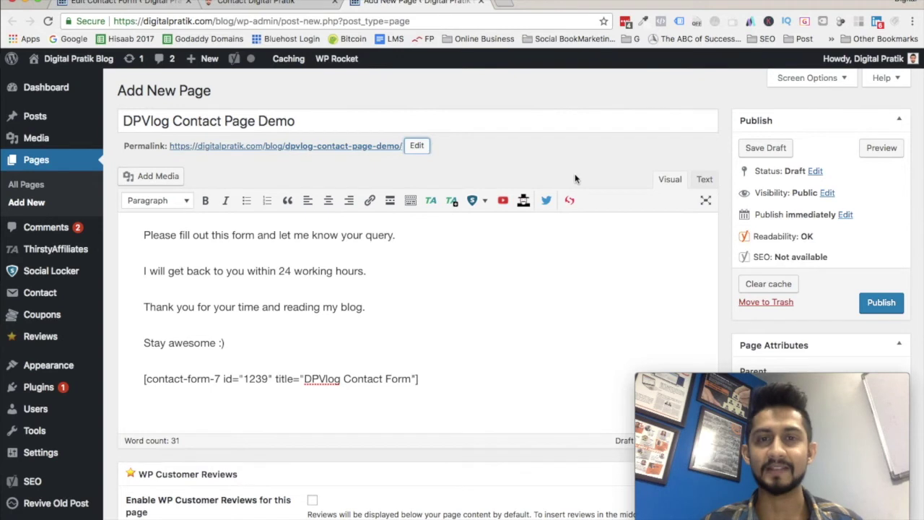
left_click(866, 301)
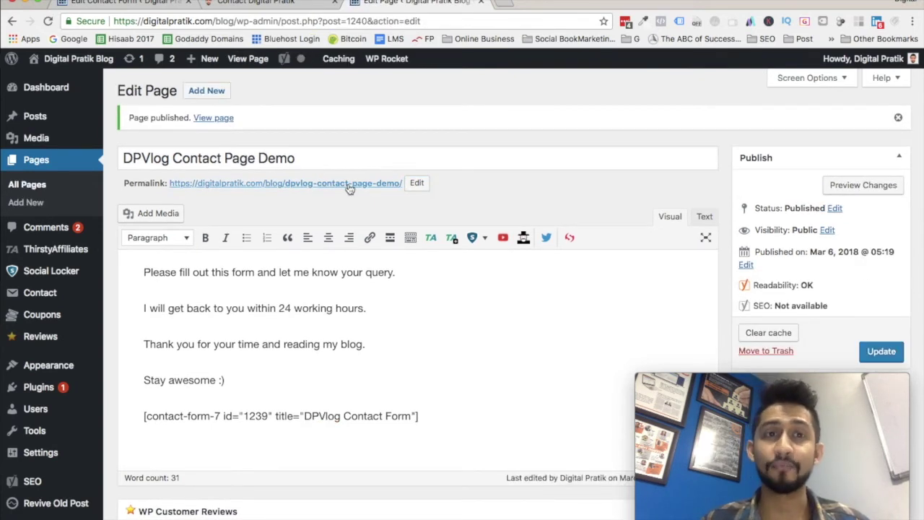
left_click(239, 61)
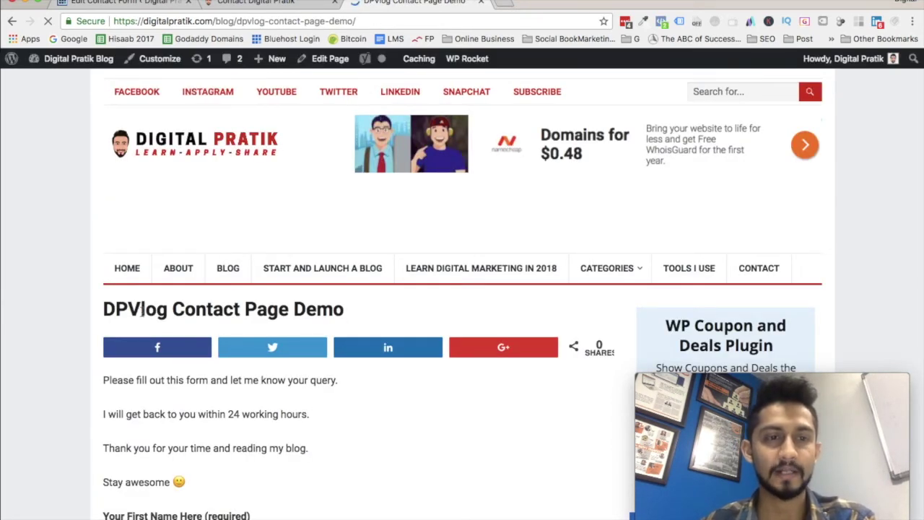
scroll(143, 312, "down", 5)
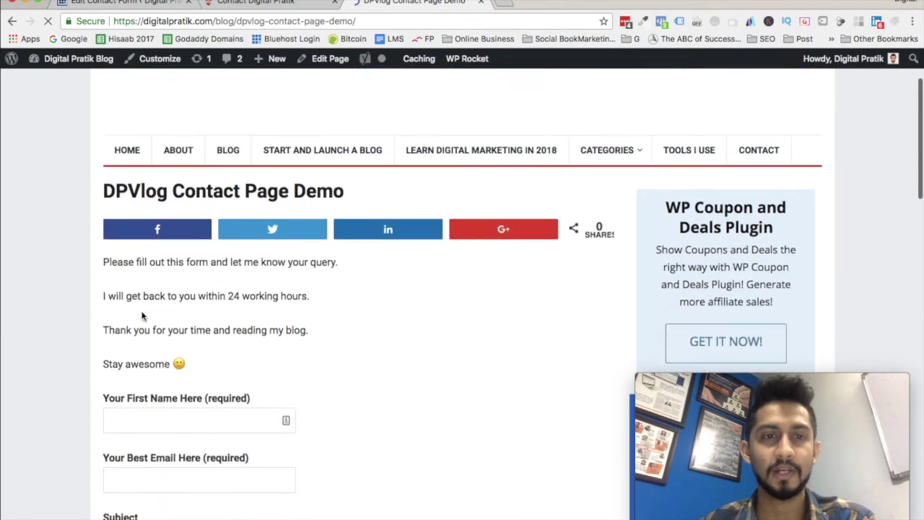
scroll(143, 315, "down", 1)
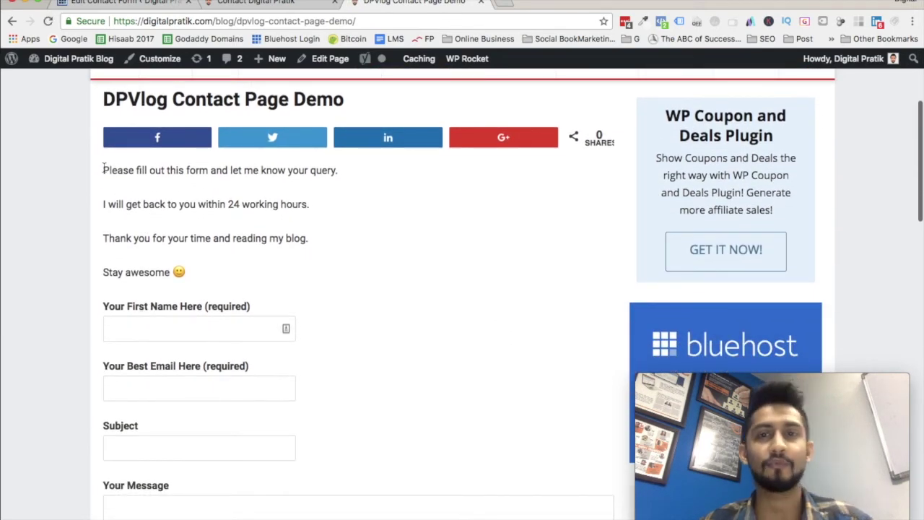
left_click_drag(103, 167, 263, 270)
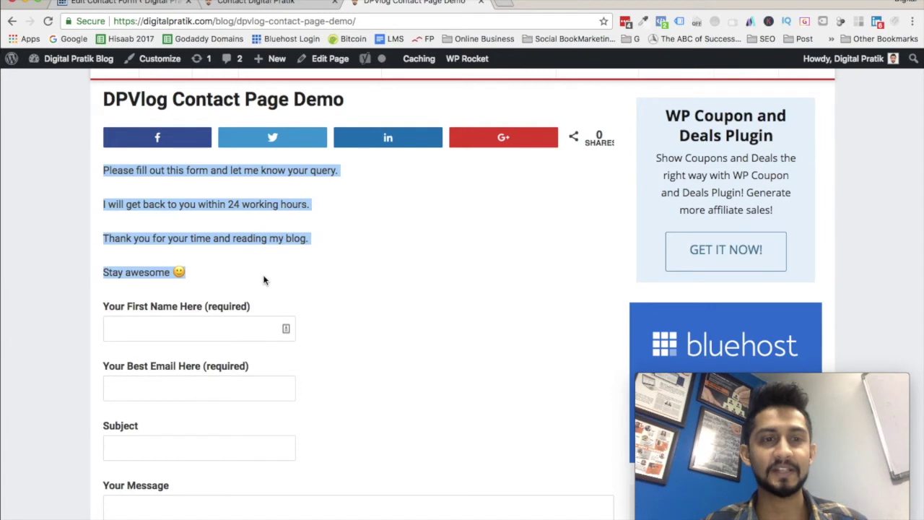
scroll(224, 261, "down", 5)
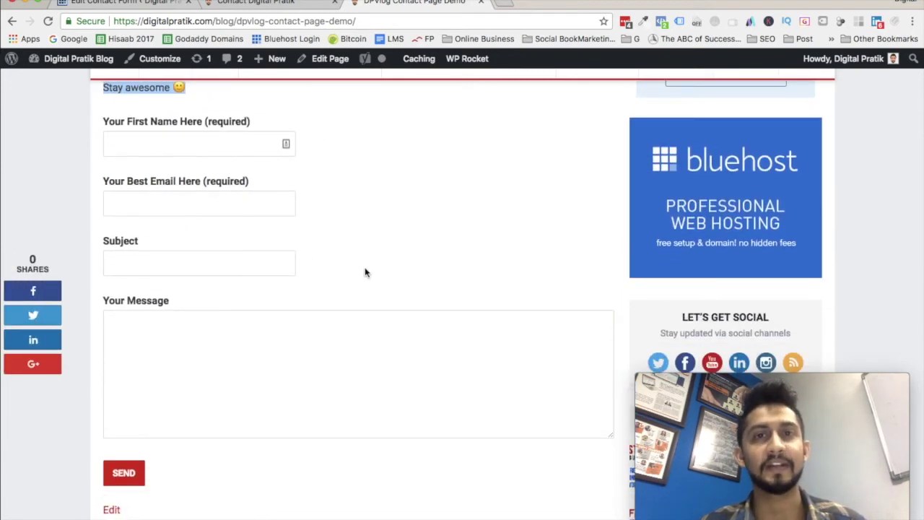
left_click(146, 144)
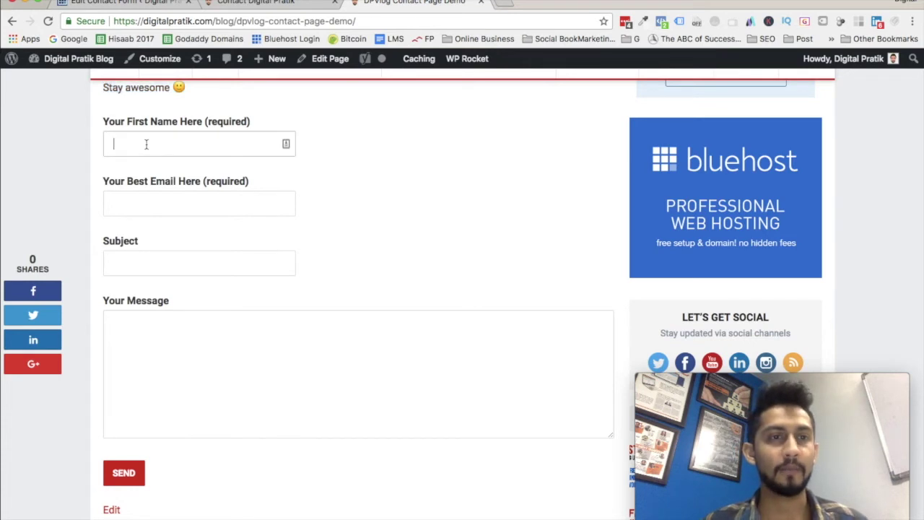
Fill in the sender's first name, e-mail address and the subject 'Test Subject'.
type("Pratik")
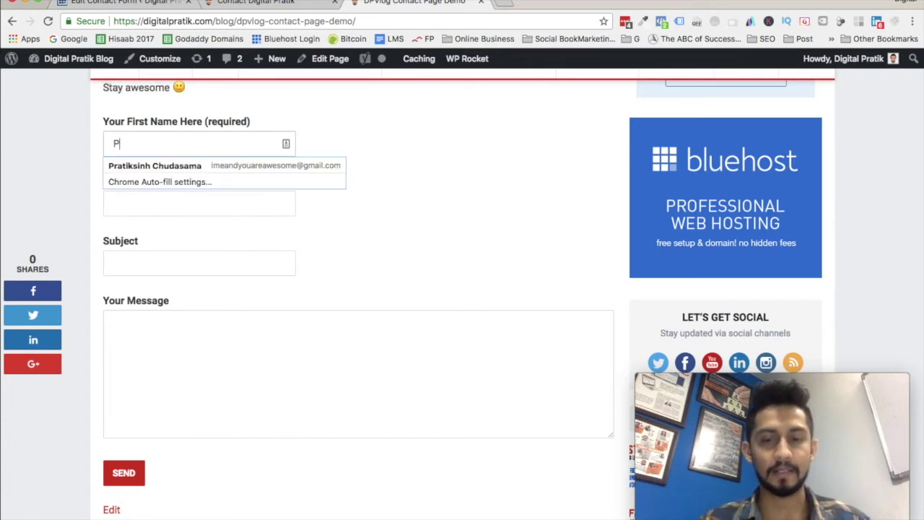
key("super+a")
type("Pratik")
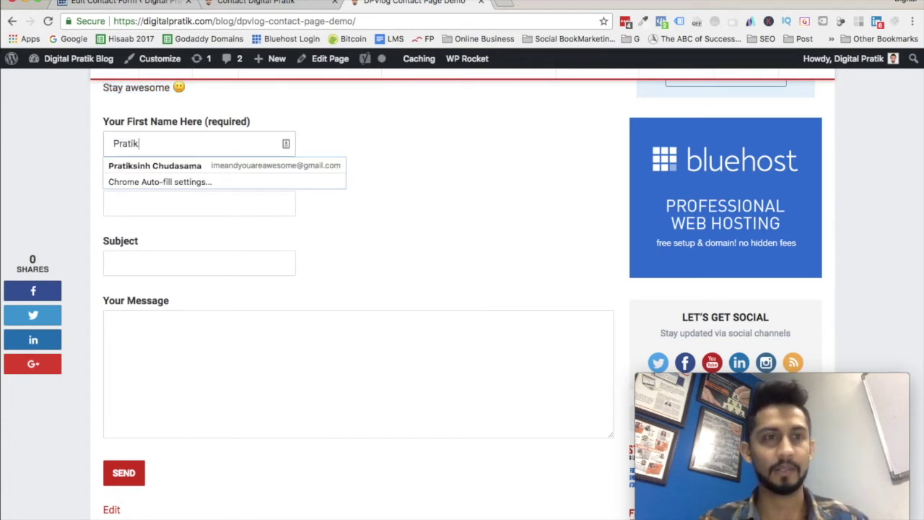
key("Tab")
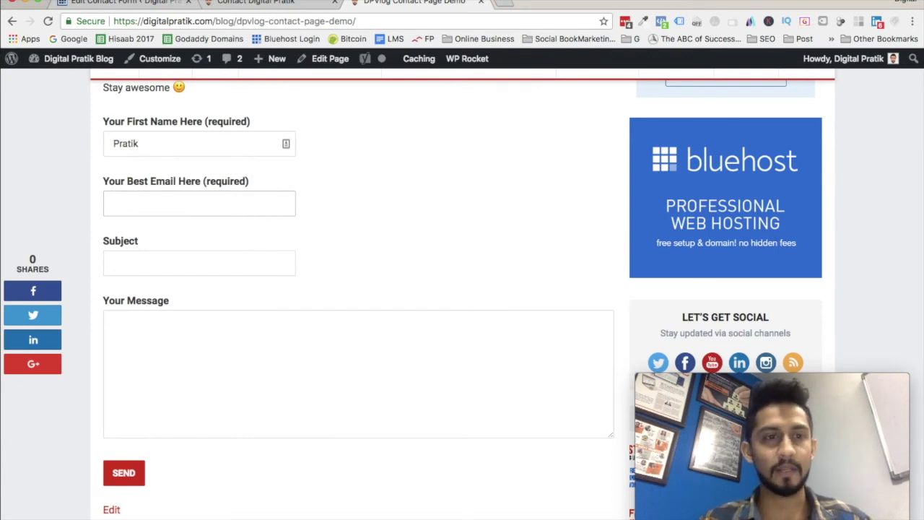
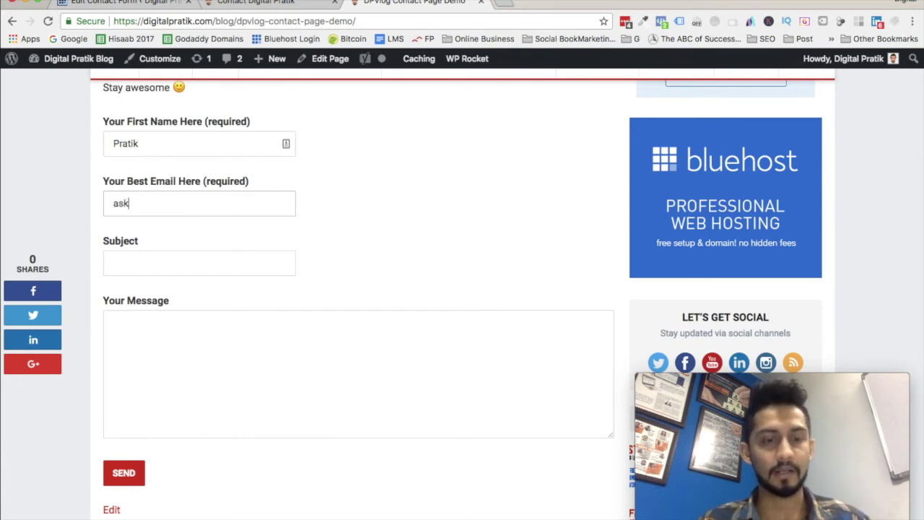
key("Tab")
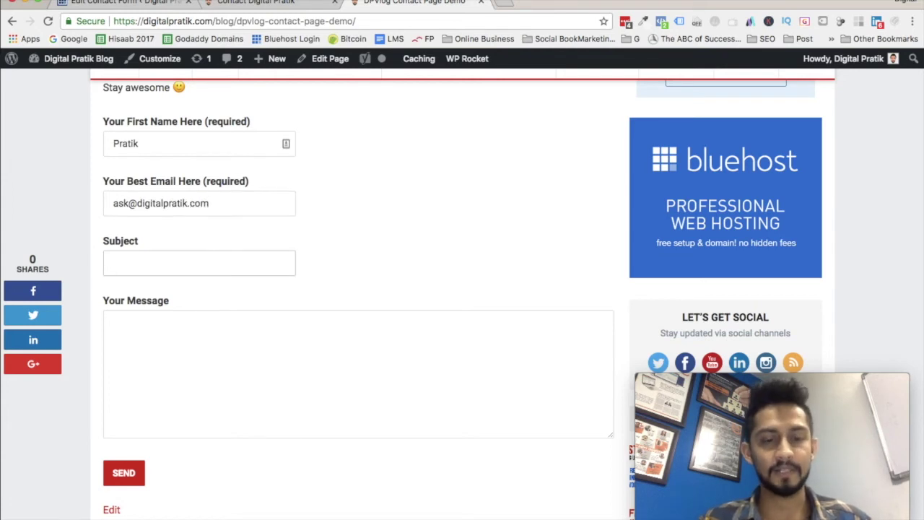
type("Test ")
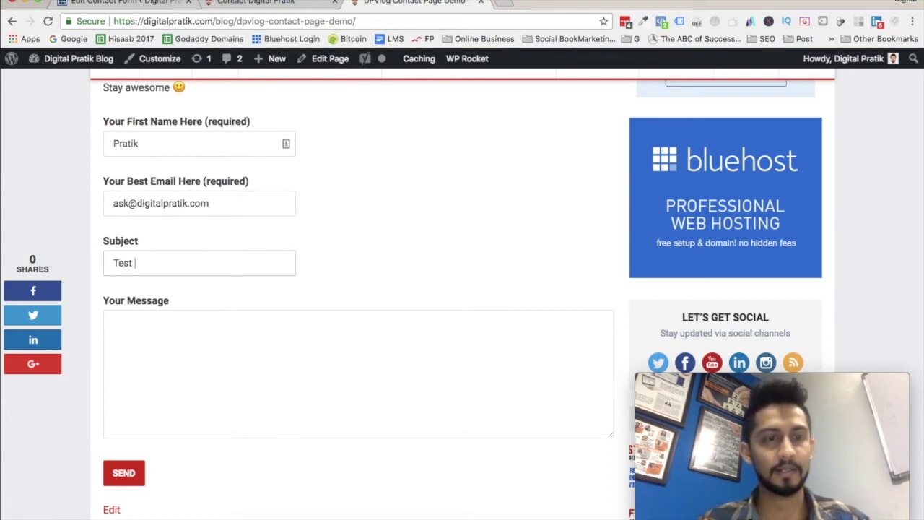
type("Subject")
key("Tab")
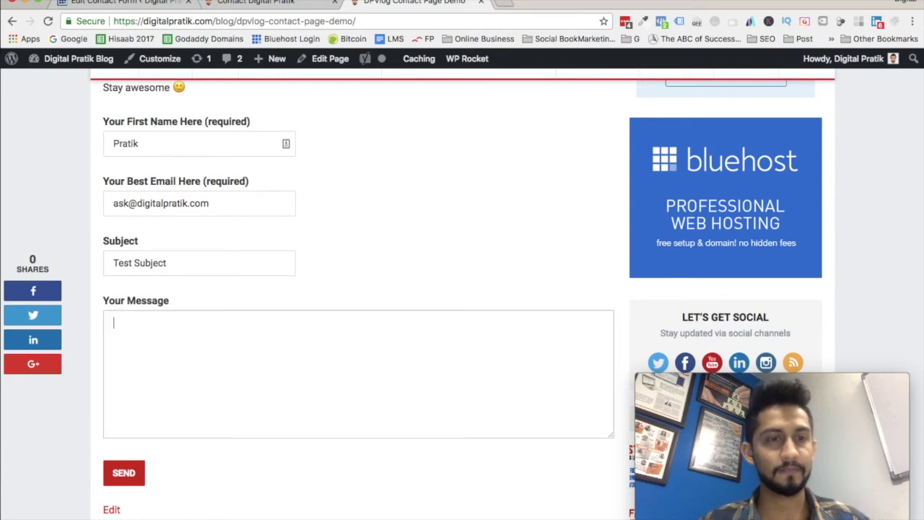
Write the message 'Hi hope you are doing awesome :)' and send the form.
type("Hi hope you are doing awesome :)")
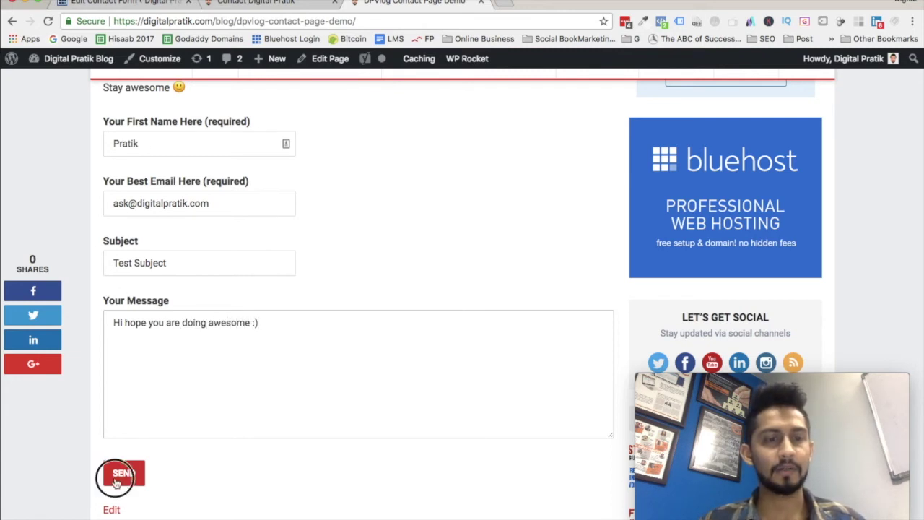
left_click(119, 476)
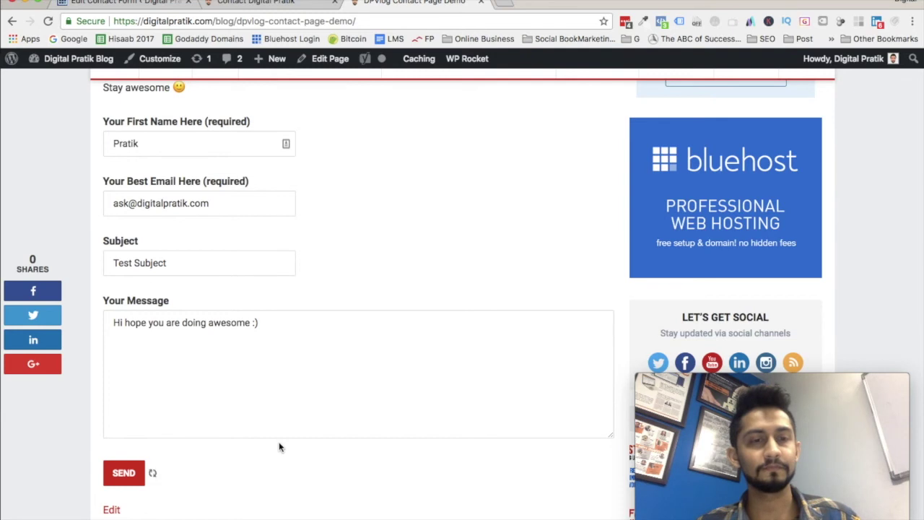
Open the 'Digital Pratik Blog "Test Subject"' email, verify its subject, message and footer, then return to the contact page.
scroll(280, 448, "down", 1)
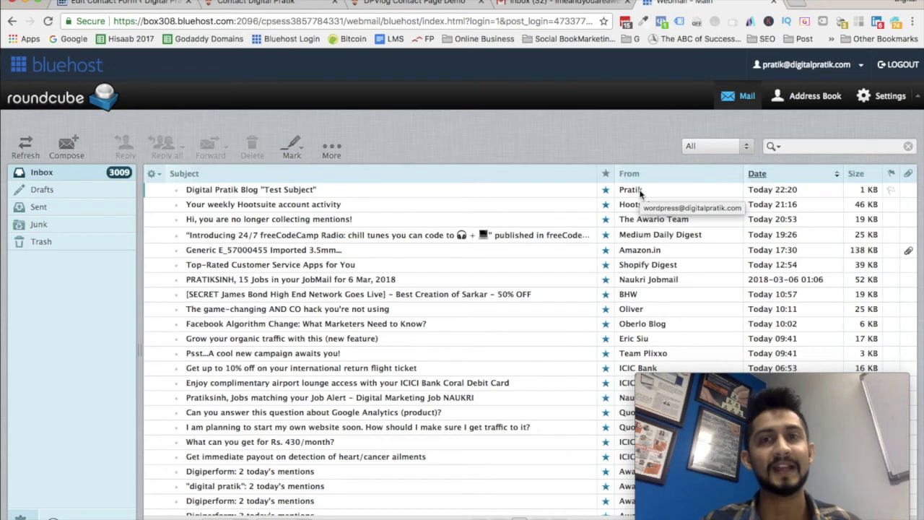
left_click(255, 192)
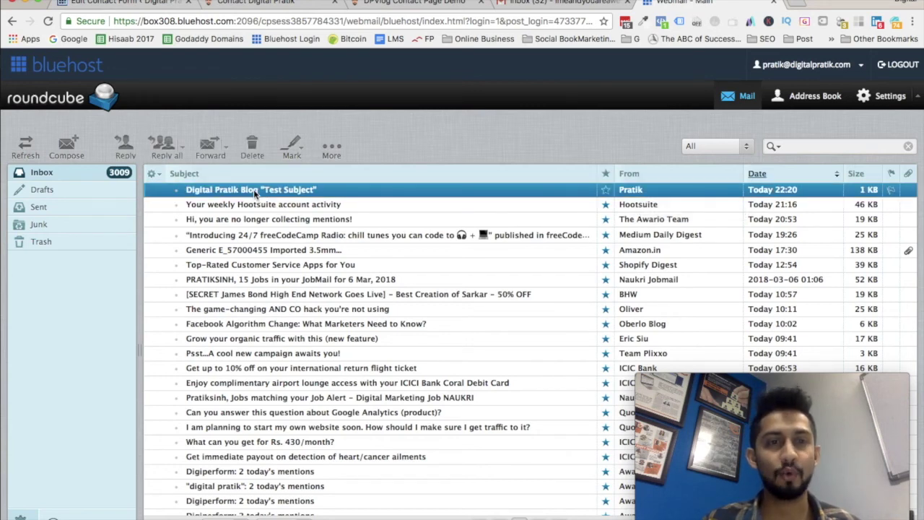
double_click(255, 192)
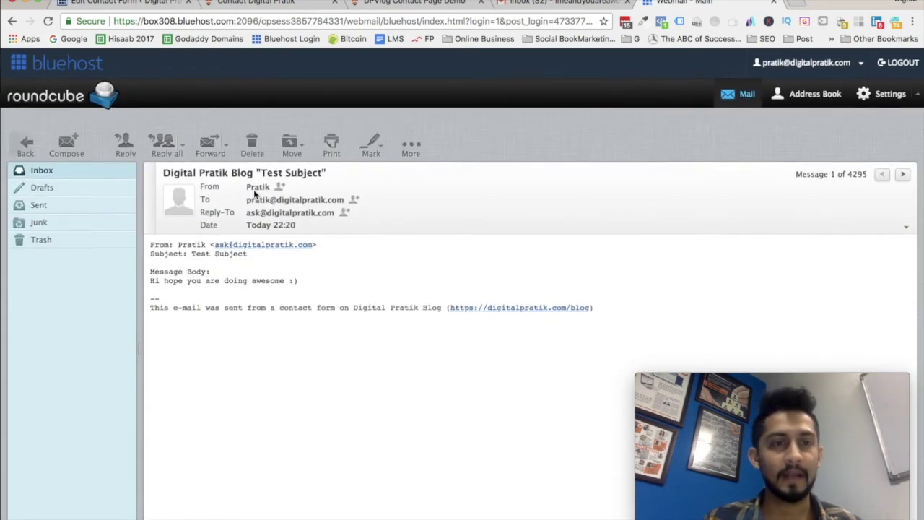
left_click_drag(191, 256, 247, 258)
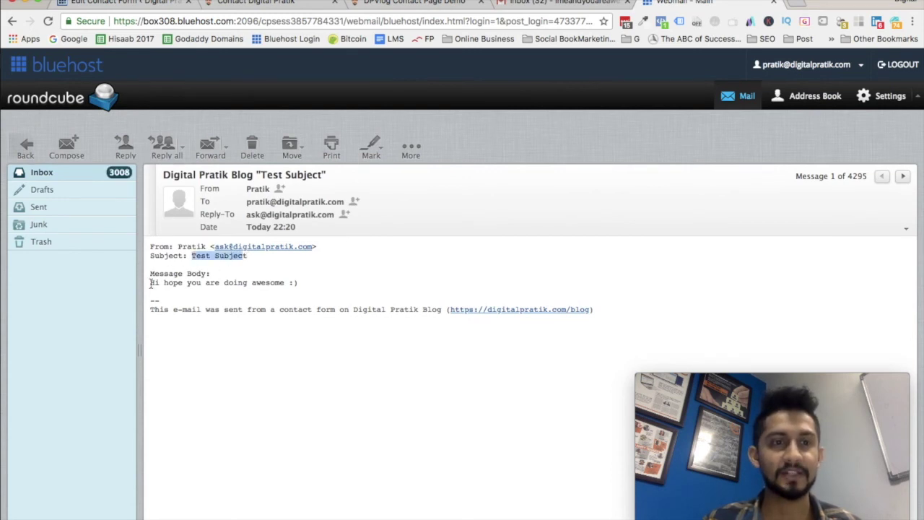
left_click_drag(151, 283, 320, 282)
left_click_drag(174, 309, 427, 312)
left_click(425, 3)
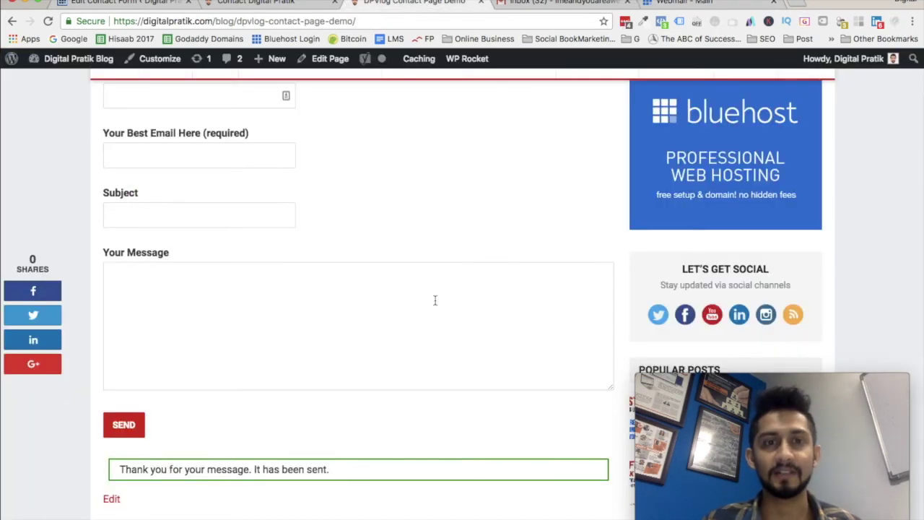
scroll(458, 281, "up", 10)
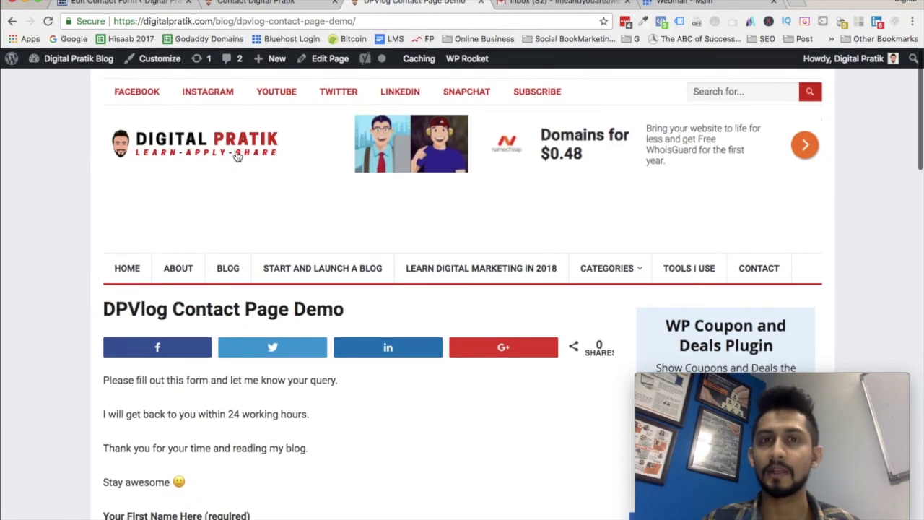